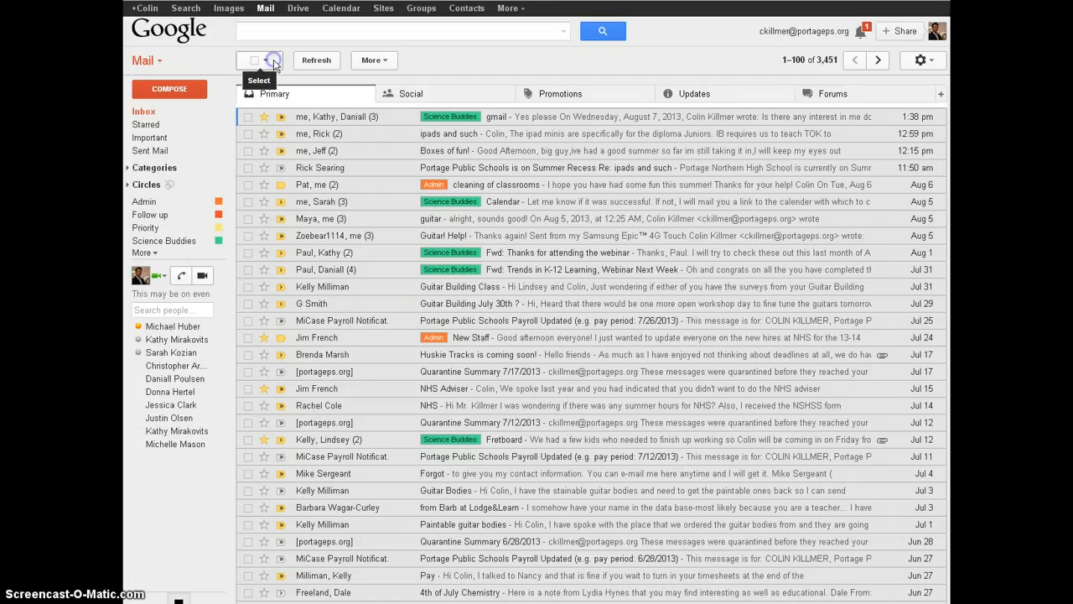
Step: Look through the message selection options and the More actions list in the inbox
{"action": "left_click", "coordinate": [273, 61]}
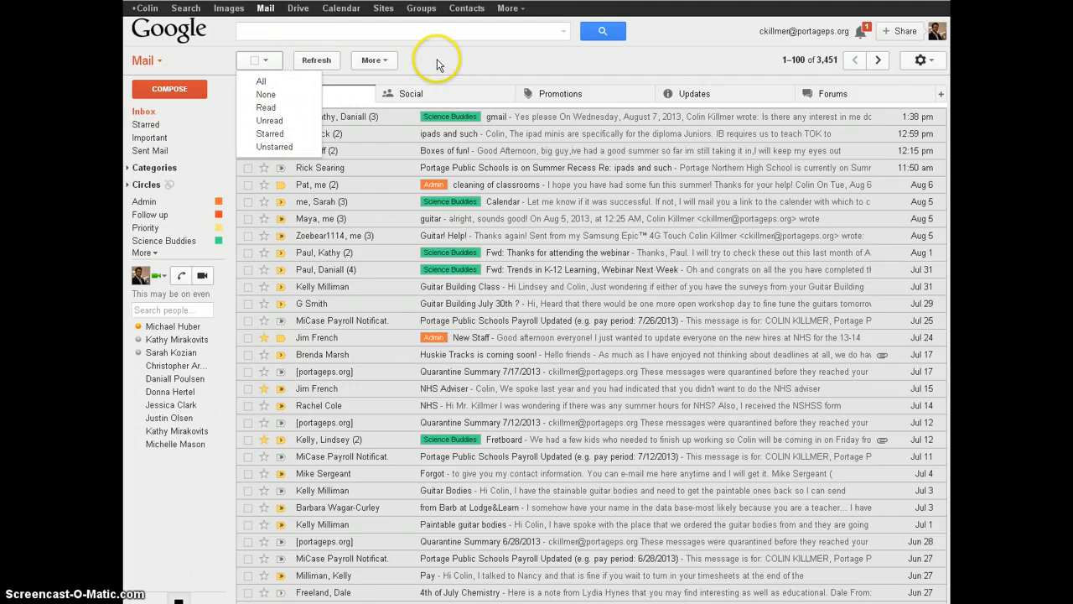
{"action": "left_click", "coordinate": [377, 61]}
{"action": "left_click", "coordinate": [379, 62]}
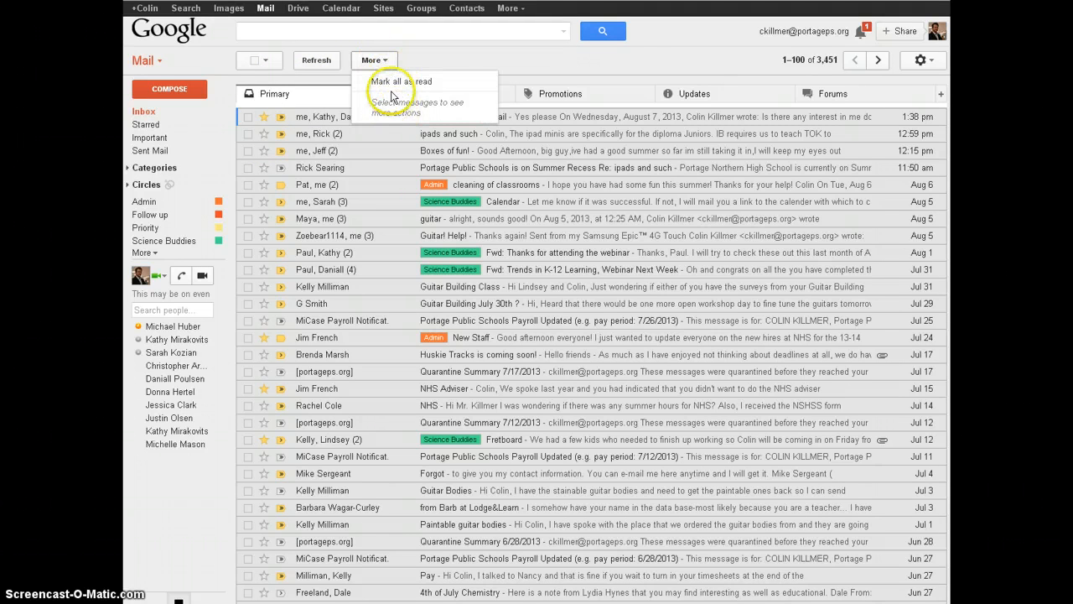
{"action": "left_click", "coordinate": [425, 52]}
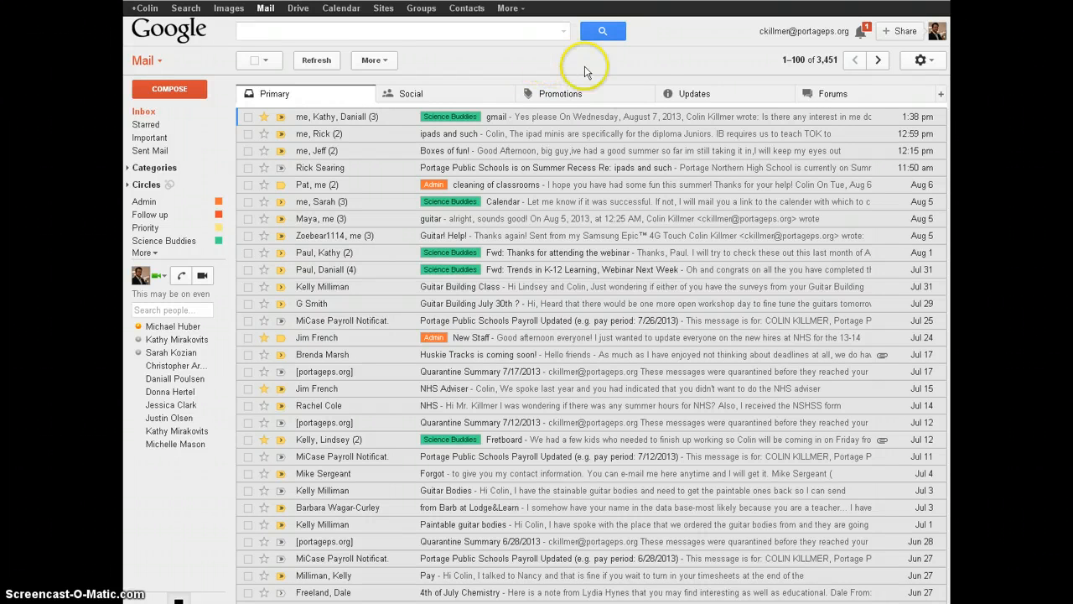
Step: Go to the full Gmail Settings from the gear menu
{"action": "left_click", "coordinate": [932, 64]}
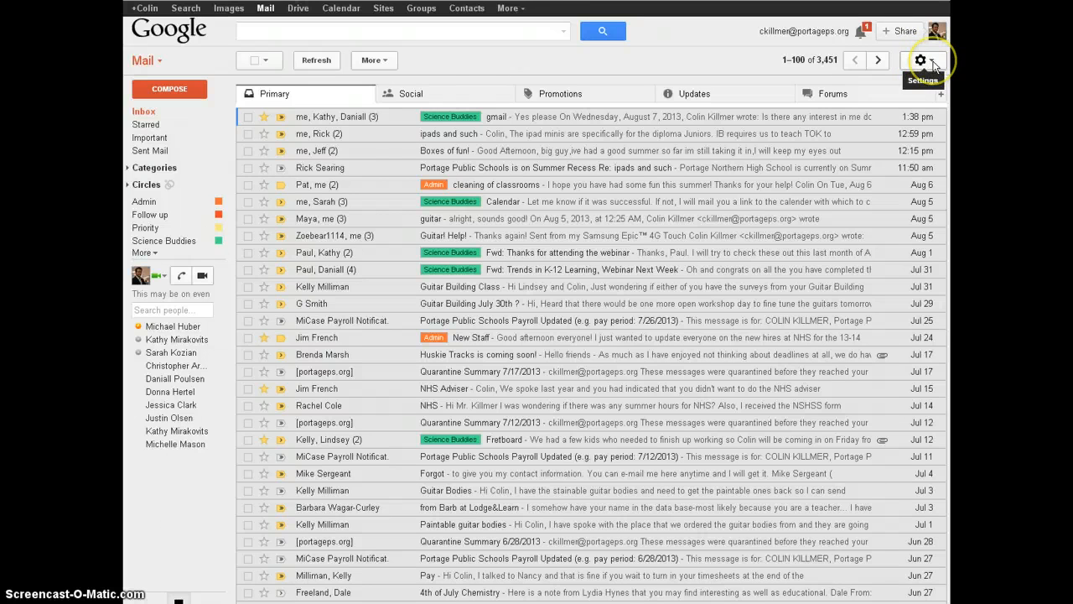
{"action": "left_click", "coordinate": [932, 63]}
{"action": "left_click", "coordinate": [932, 64]}
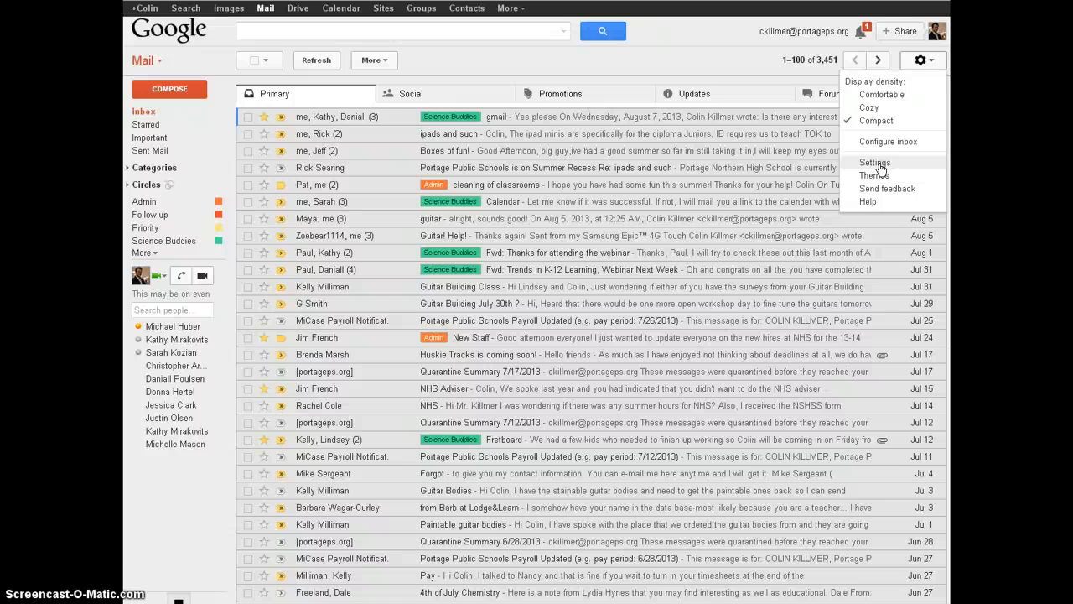
{"action": "left_click", "coordinate": [876, 163]}
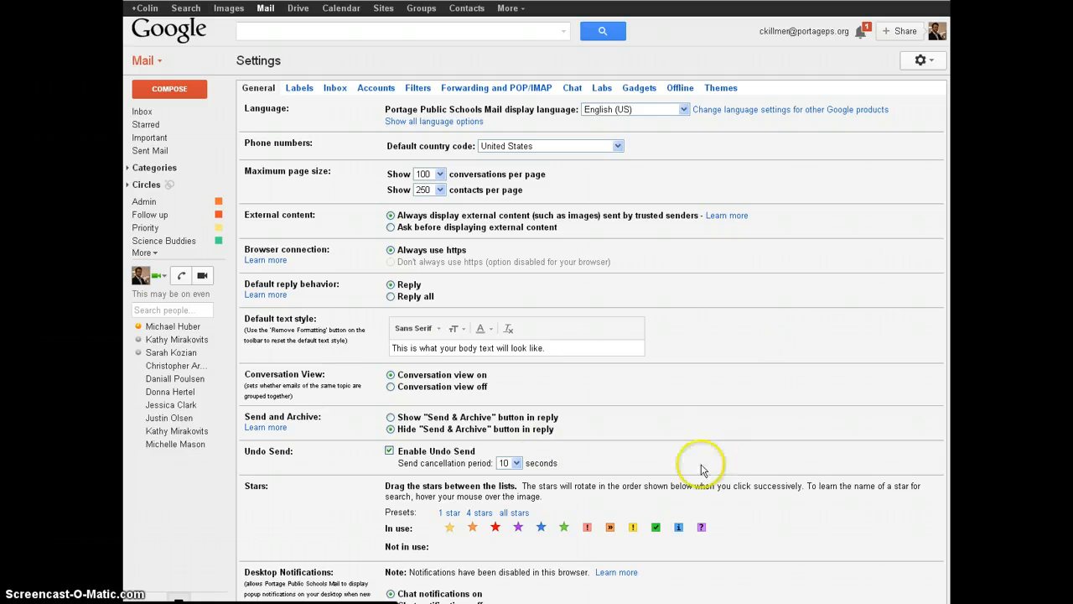
Step: Scroll down the General settings to Undo Send with its 10-second cancellation period
{"action": "scroll", "coordinate": [695, 395], "scroll_direction": "down", "scroll_amount": 1}
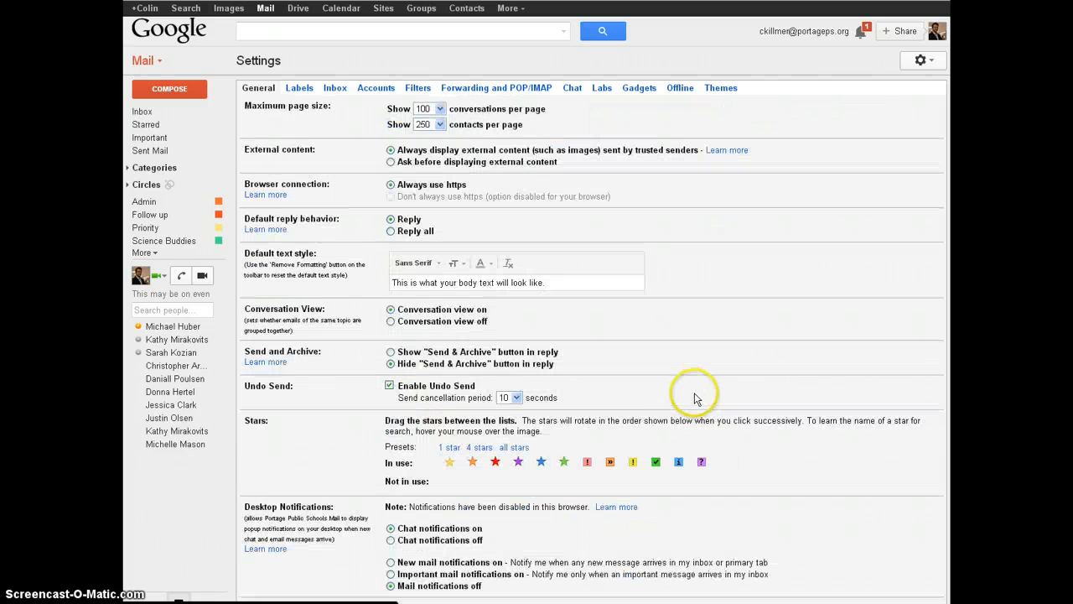
{"action": "scroll", "coordinate": [694, 400], "scroll_direction": "down", "scroll_amount": 2}
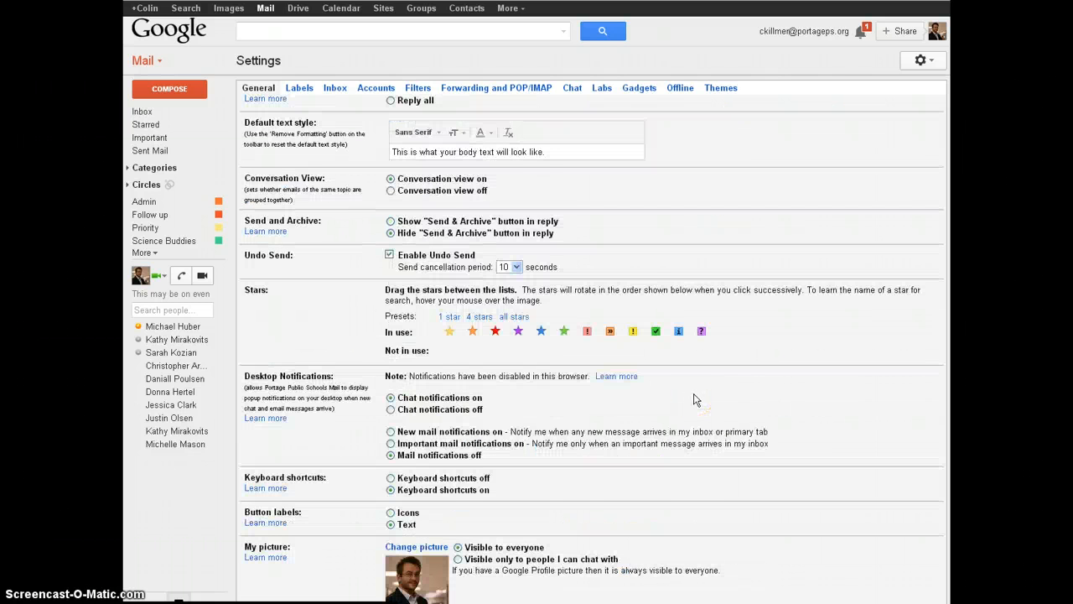
{"action": "scroll", "coordinate": [694, 400], "scroll_direction": "down", "scroll_amount": 1}
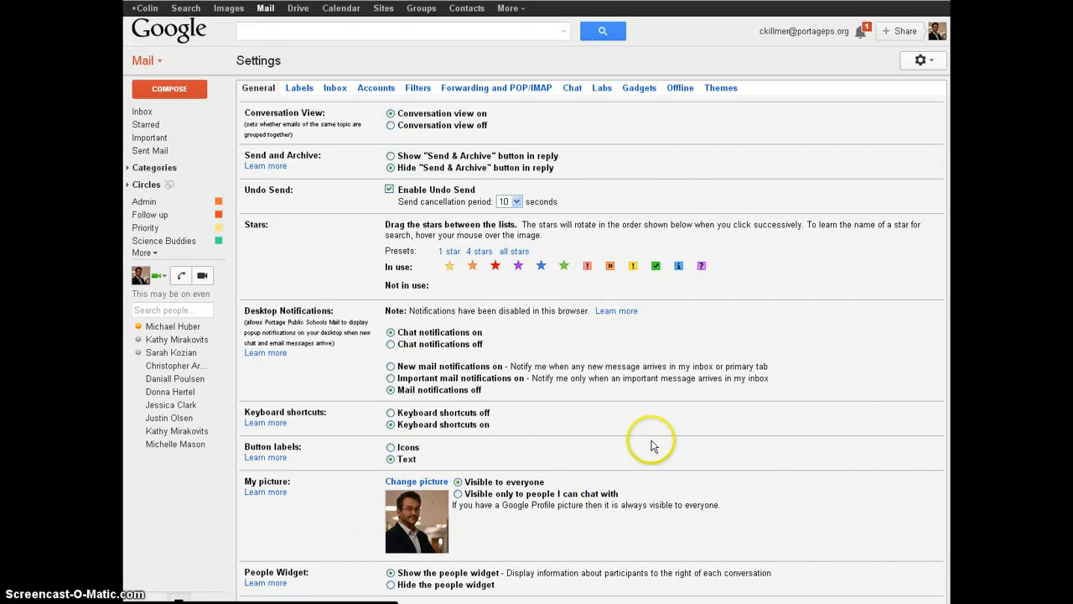
{"action": "scroll", "coordinate": [649, 444], "scroll_direction": "down", "scroll_amount": 3}
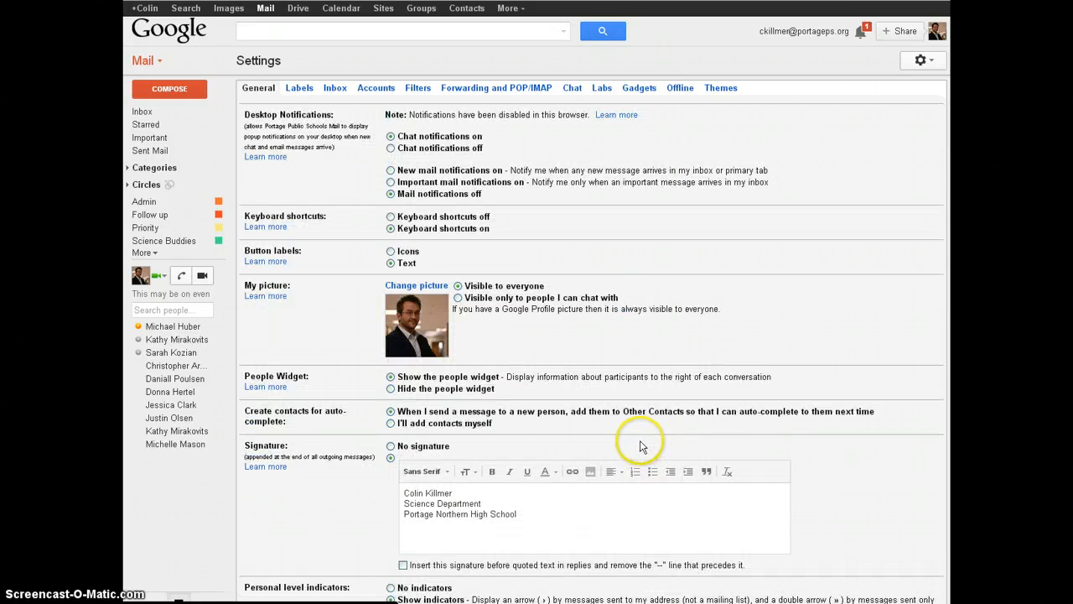
Step: Scroll through the General settings, then switch to the Labels settings
{"action": "scroll", "coordinate": [640, 445], "scroll_direction": "down", "scroll_amount": 3}
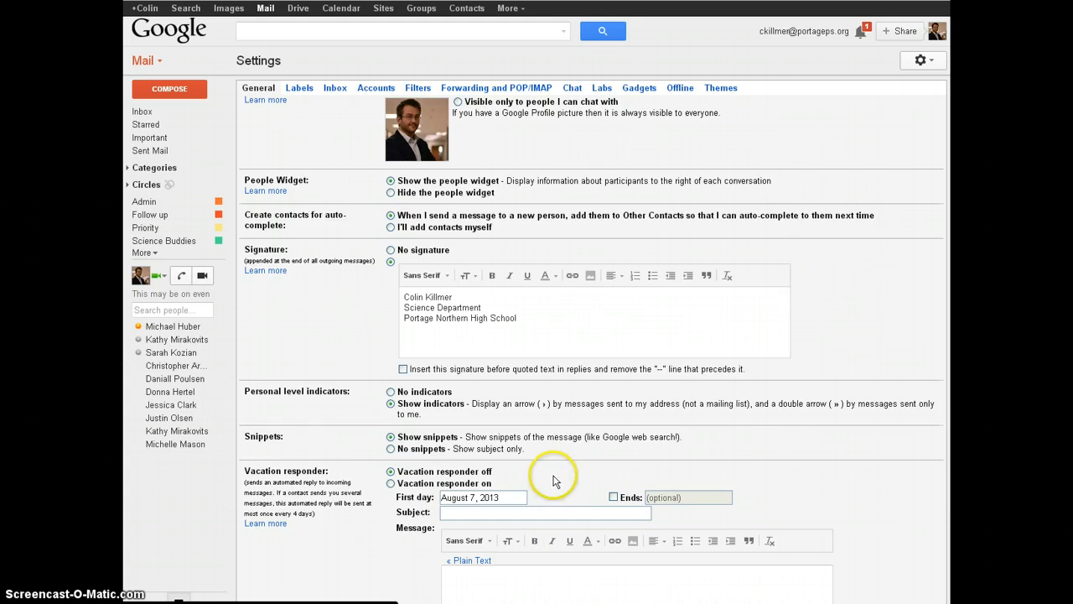
{"action": "scroll", "coordinate": [551, 472], "scroll_direction": "down", "scroll_amount": 3}
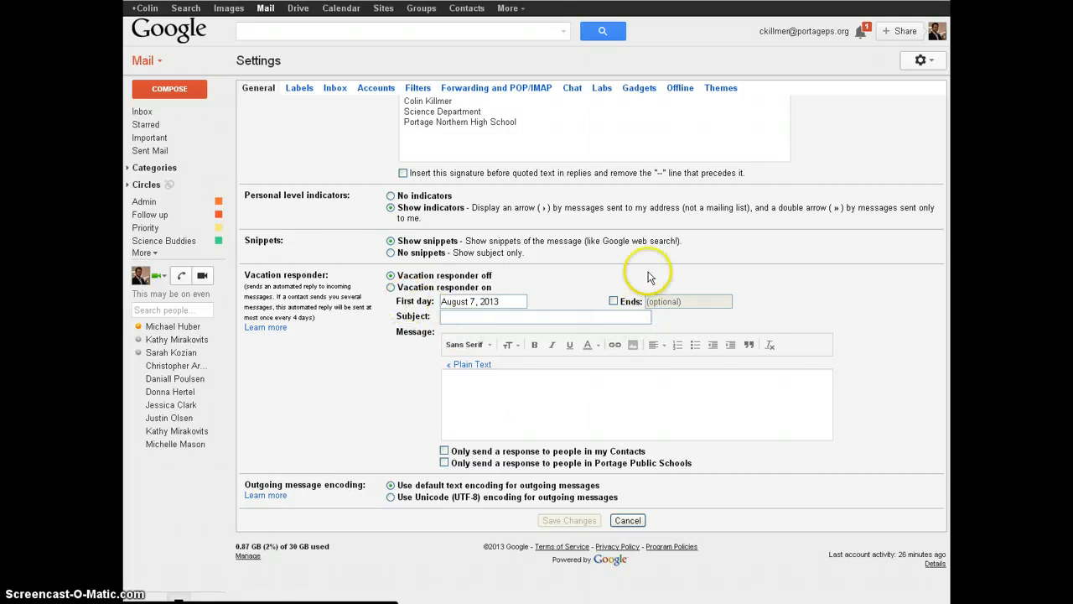
{"action": "scroll", "coordinate": [650, 270], "scroll_direction": "up", "scroll_amount": 5}
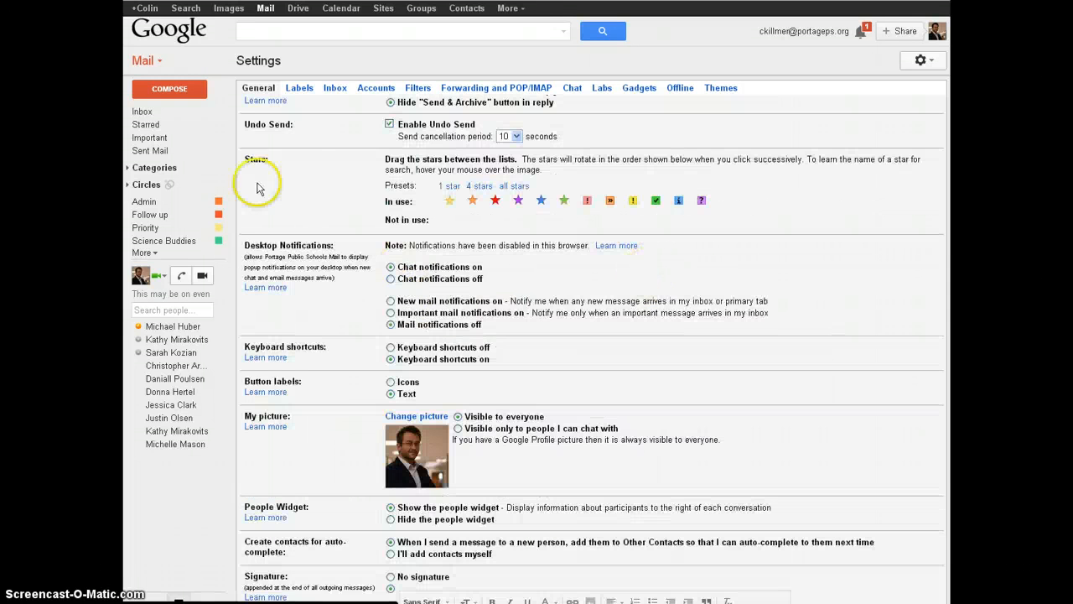
{"action": "left_click", "coordinate": [300, 88]}
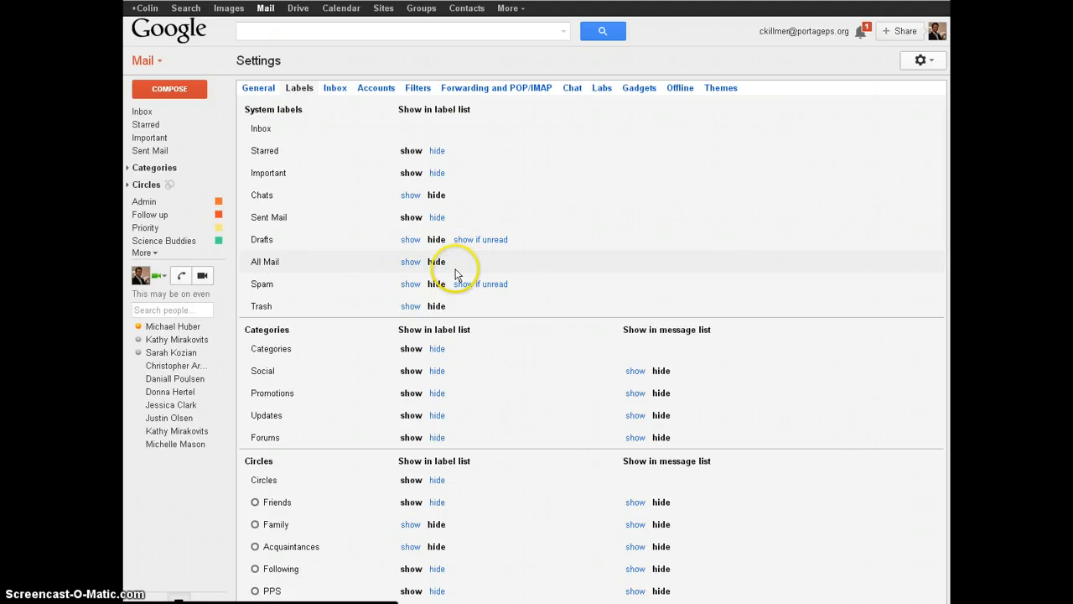
{"action": "left_click", "coordinate": [129, 171]}
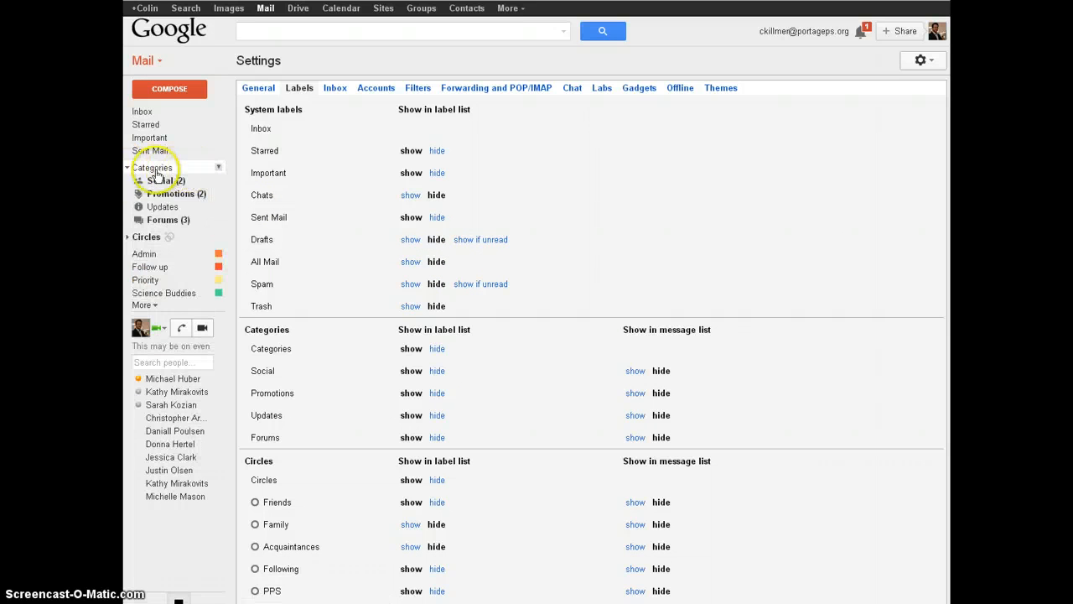
{"action": "left_click", "coordinate": [152, 168]}
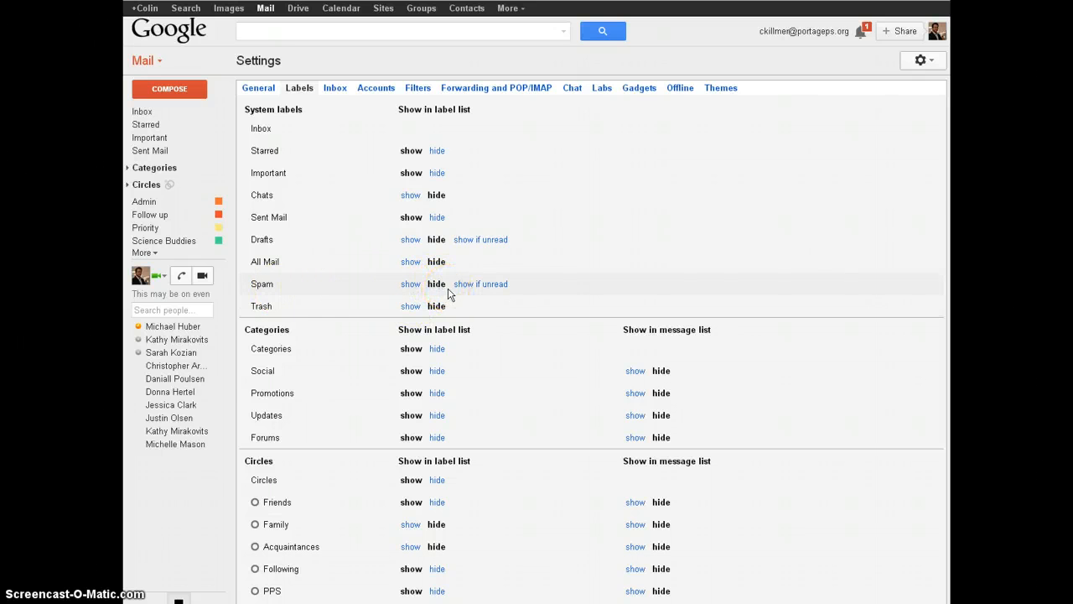
{"action": "scroll", "coordinate": [448, 293], "scroll_direction": "down", "scroll_amount": 3}
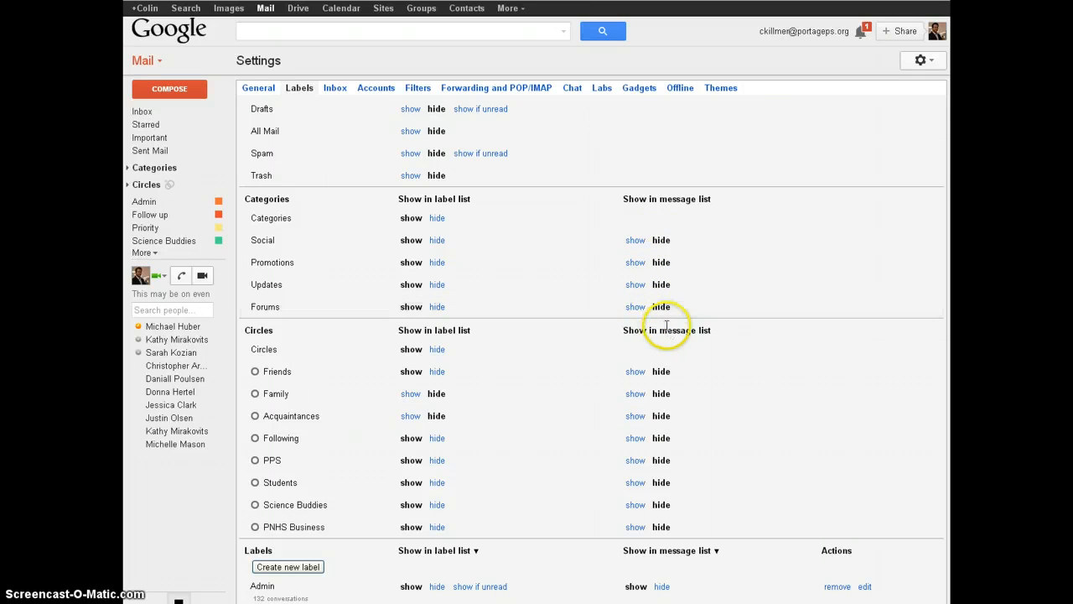
Step: Preview rename boxes for Follow up, Outbox, Priority and Quick Step Settings labels, then start a new label
{"action": "scroll", "coordinate": [369, 289], "scroll_direction": "down", "scroll_amount": 2}
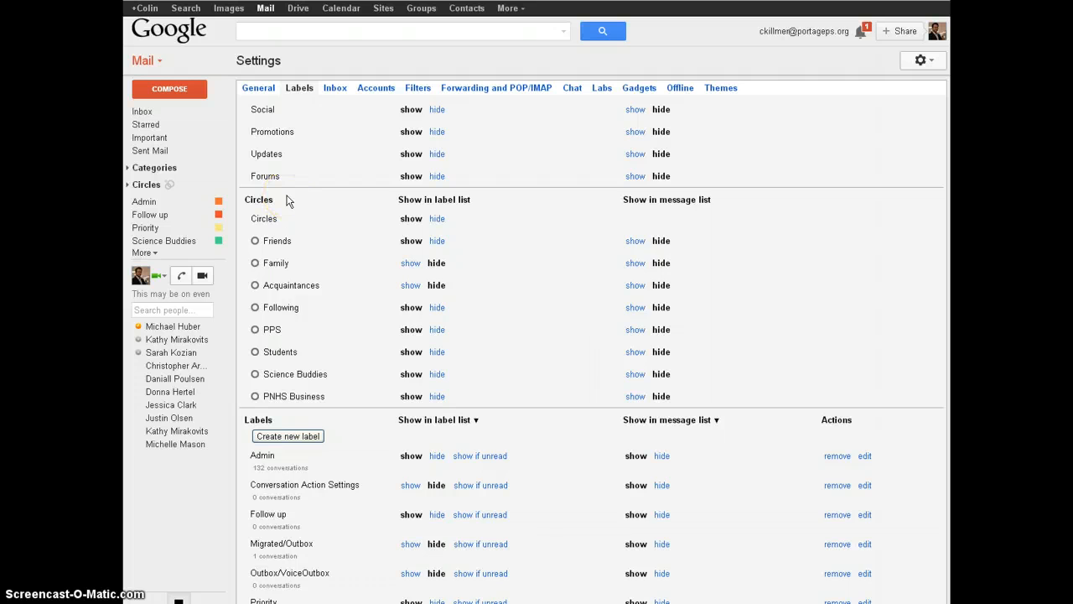
{"action": "scroll", "coordinate": [286, 201], "scroll_direction": "down", "scroll_amount": 4}
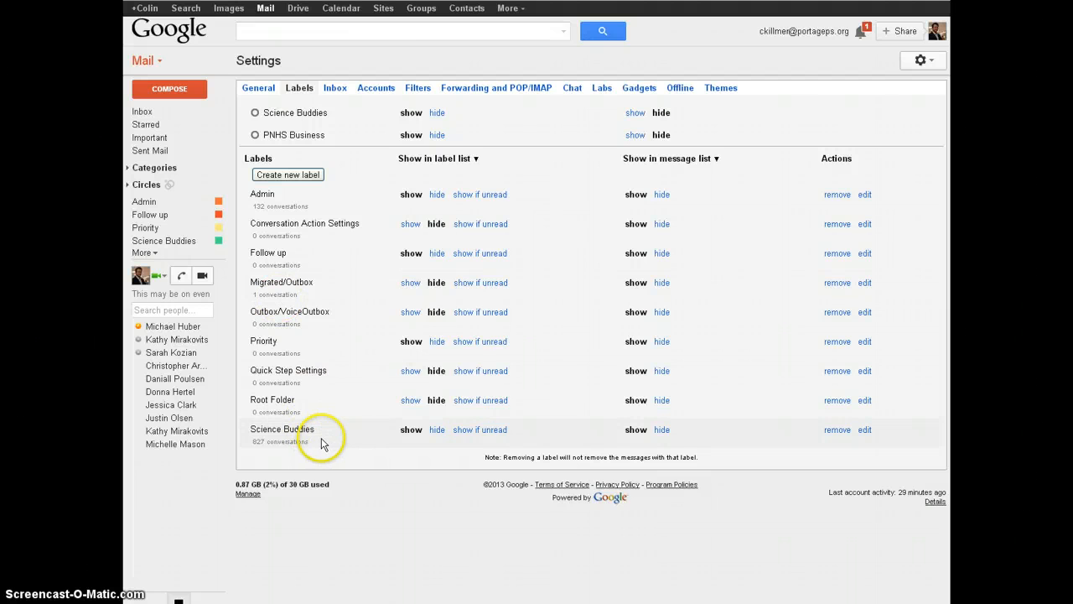
{"action": "left_click", "coordinate": [281, 252]}
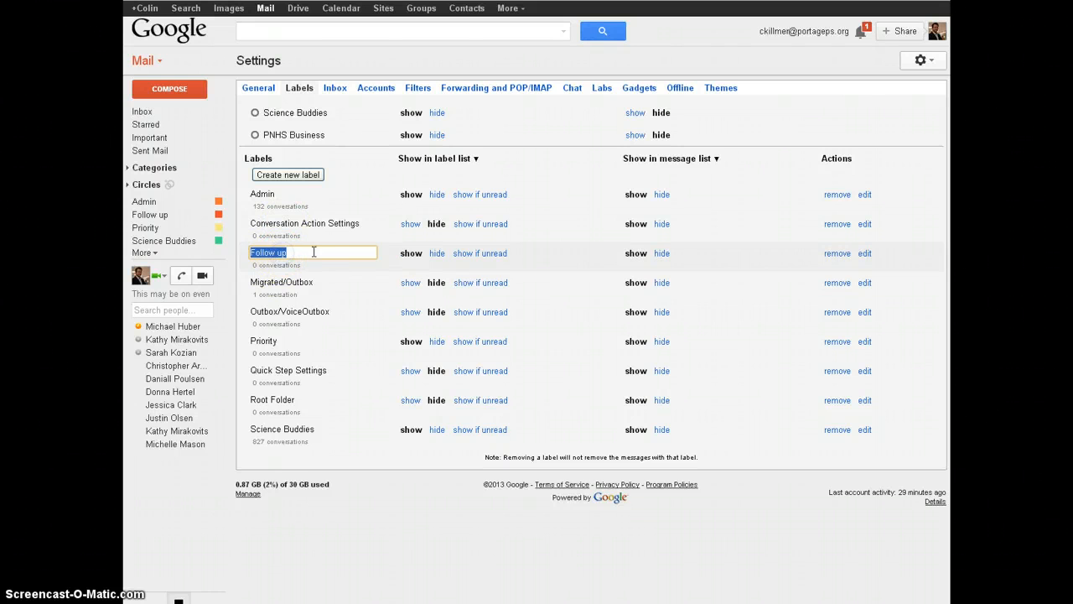
{"action": "left_click", "coordinate": [317, 283]}
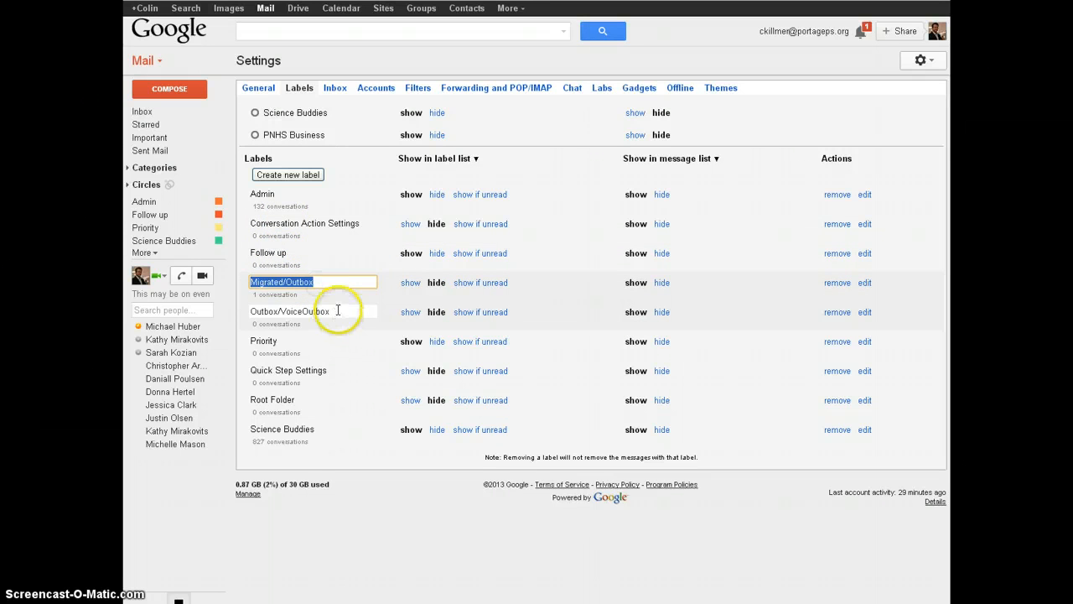
{"action": "left_click", "coordinate": [338, 310]}
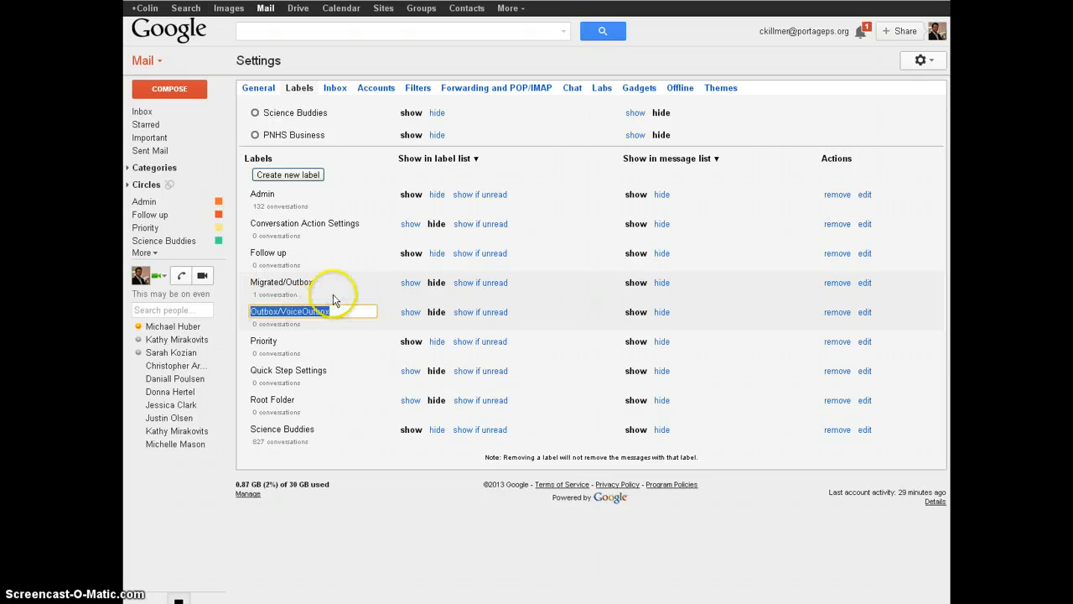
{"action": "left_click", "coordinate": [324, 342]}
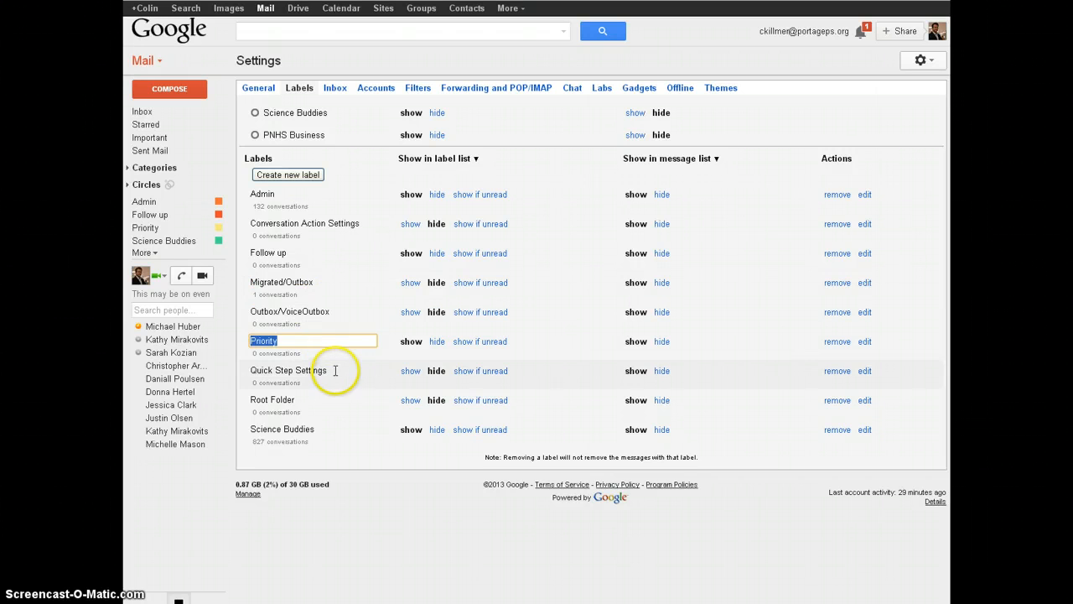
{"action": "left_click", "coordinate": [336, 370]}
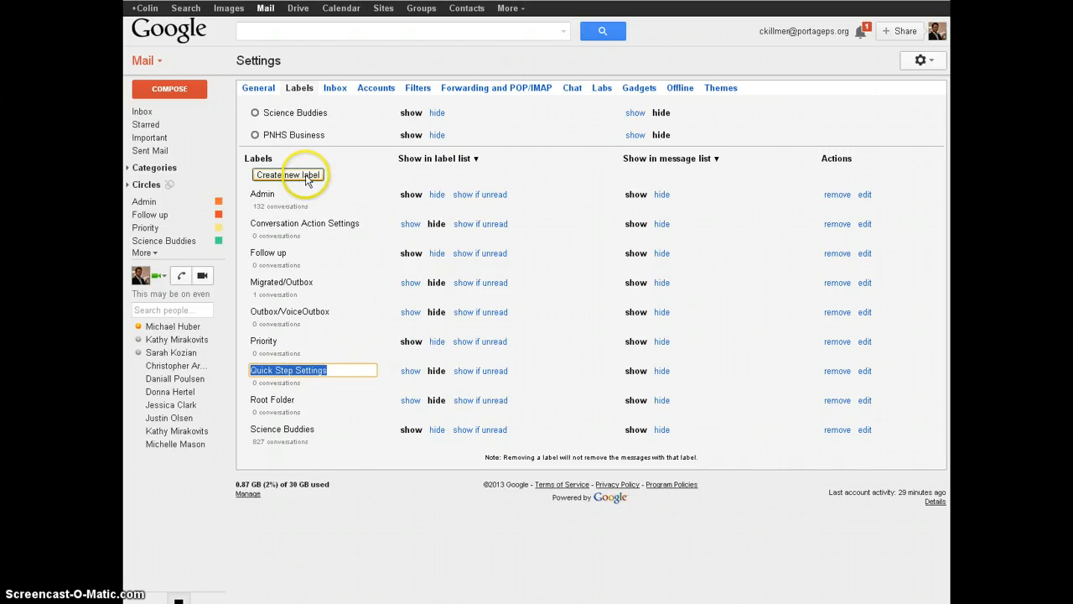
{"action": "left_click", "coordinate": [307, 178]}
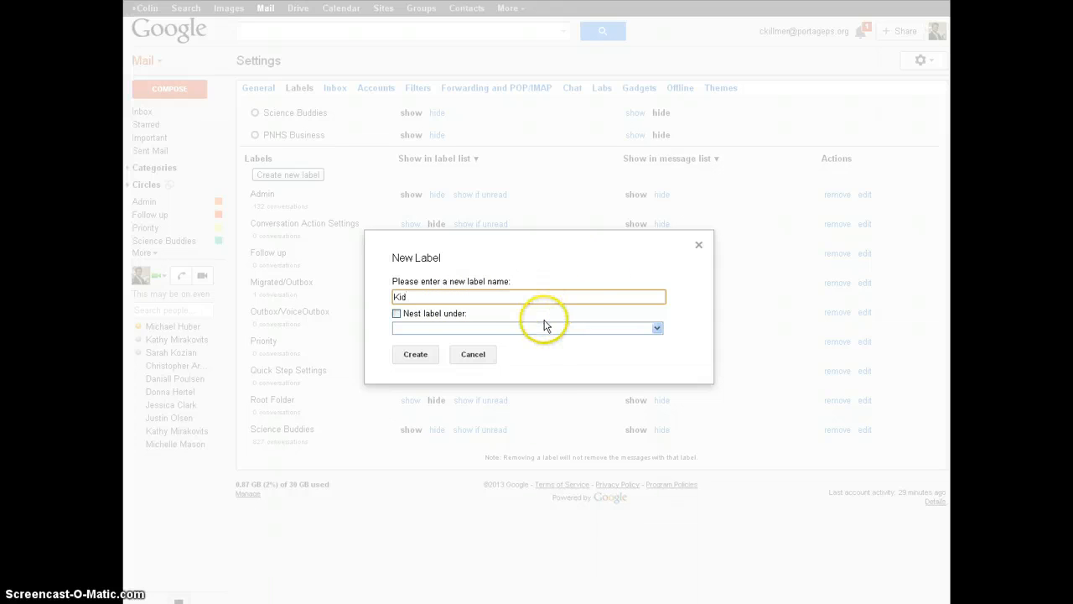
Step: Confirm the New Label dialog to create the 'Kid' label
{"action": "left_click", "coordinate": [430, 356]}
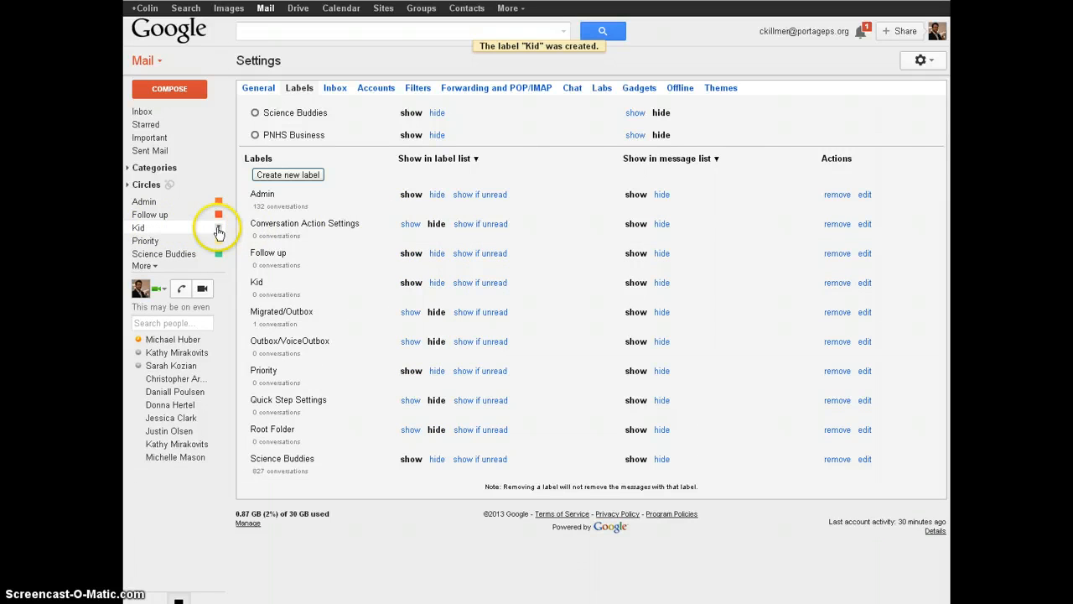
Step: Colour the Kid label purple and view its empty label:kid page
{"action": "left_click", "coordinate": [217, 228]}
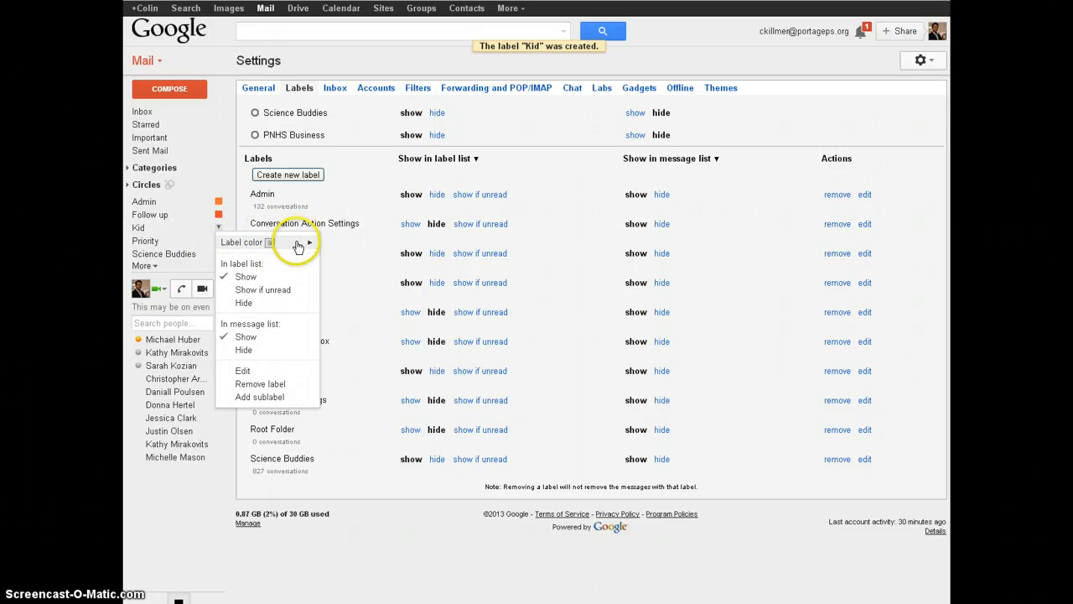
{"action": "mouse_move", "coordinate": [298, 245]}
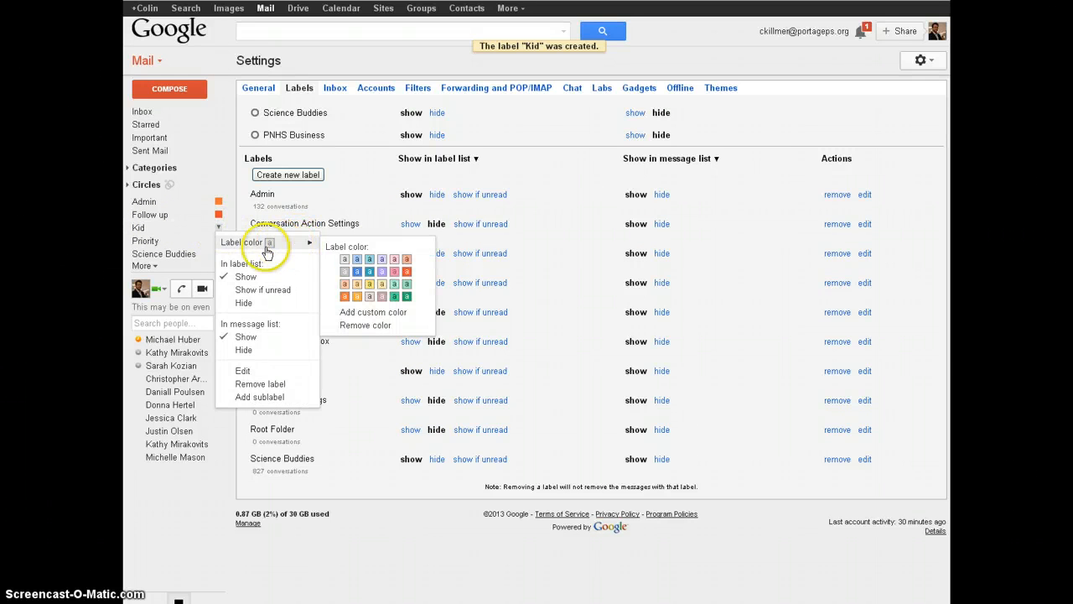
{"action": "left_click", "coordinate": [383, 274]}
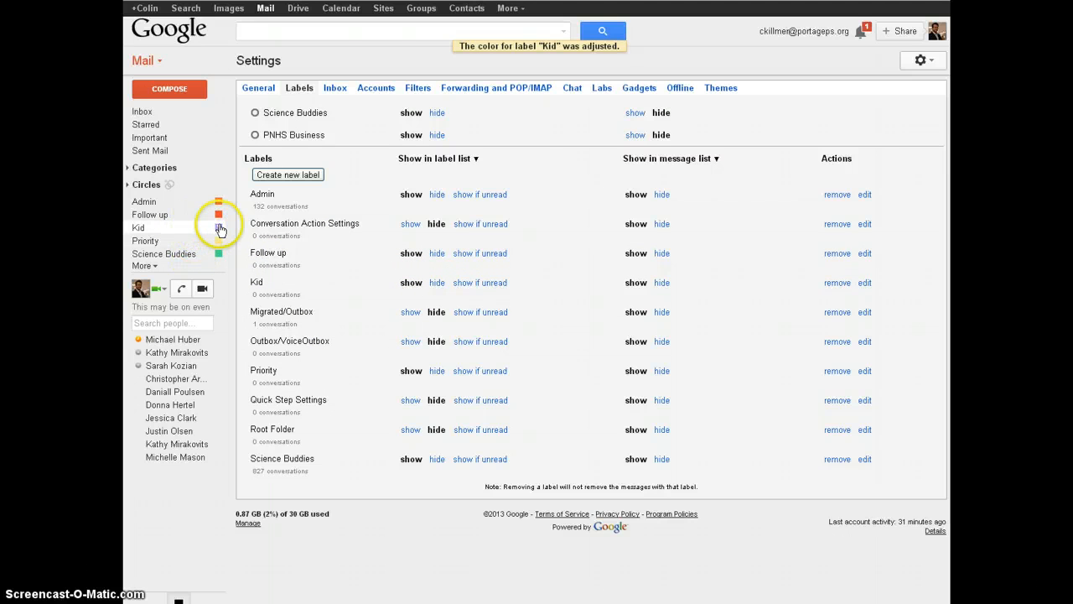
{"action": "left_click", "coordinate": [218, 228]}
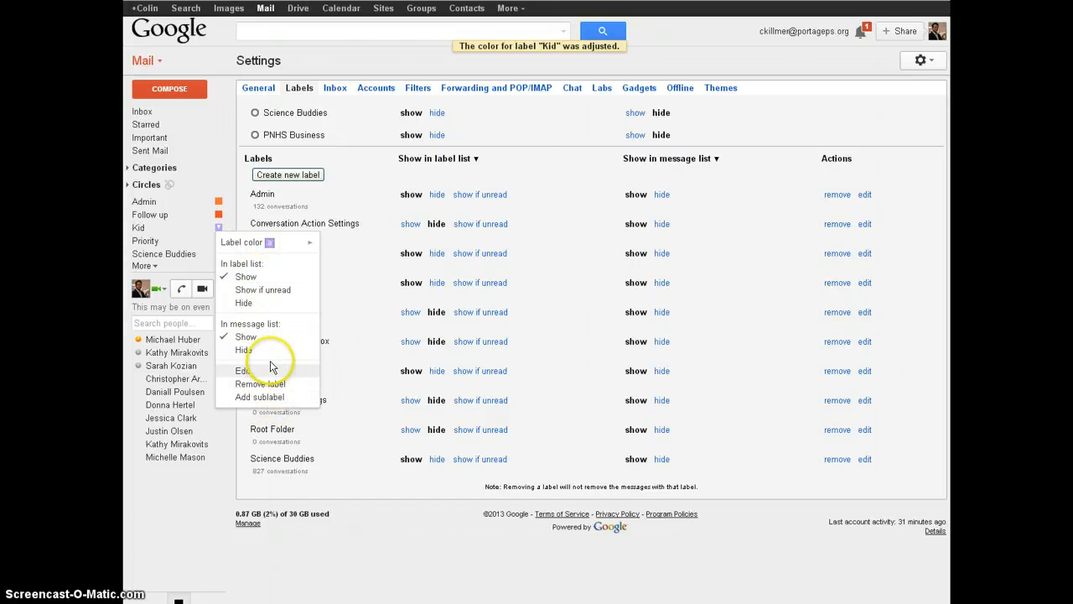
{"action": "left_click", "coordinate": [157, 230]}
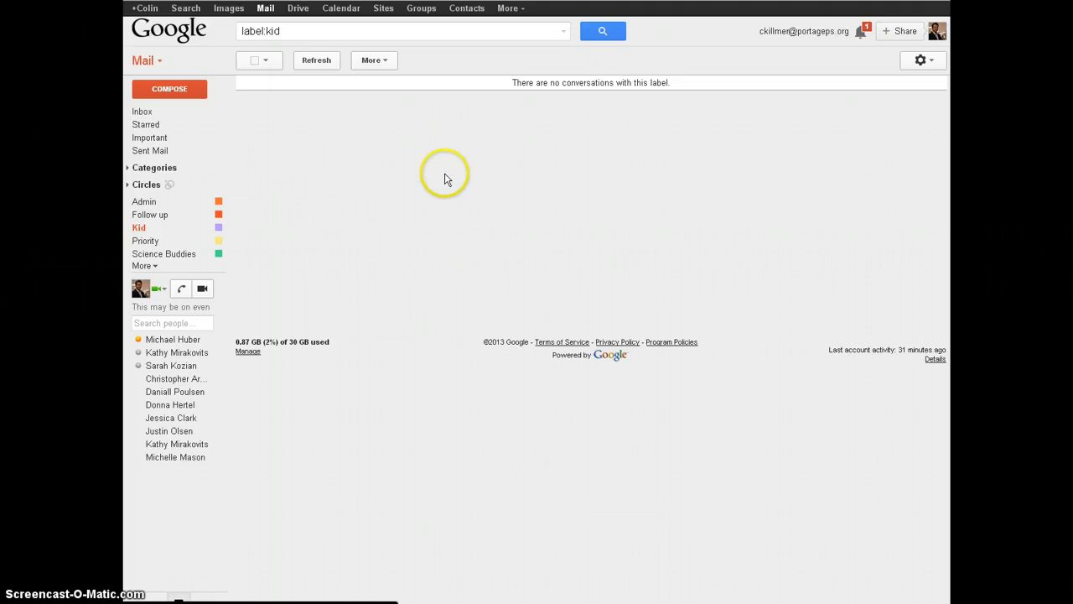
Step: Return to Settings and scroll through the Labels list, which now includes Kid
{"action": "left_click", "coordinate": [927, 62]}
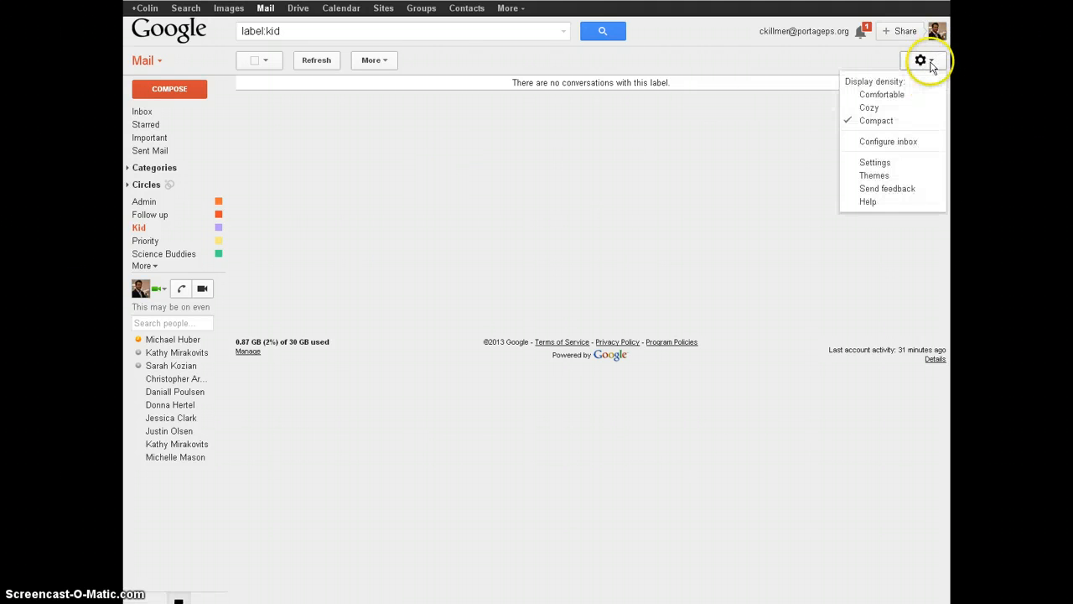
{"action": "left_click", "coordinate": [894, 163]}
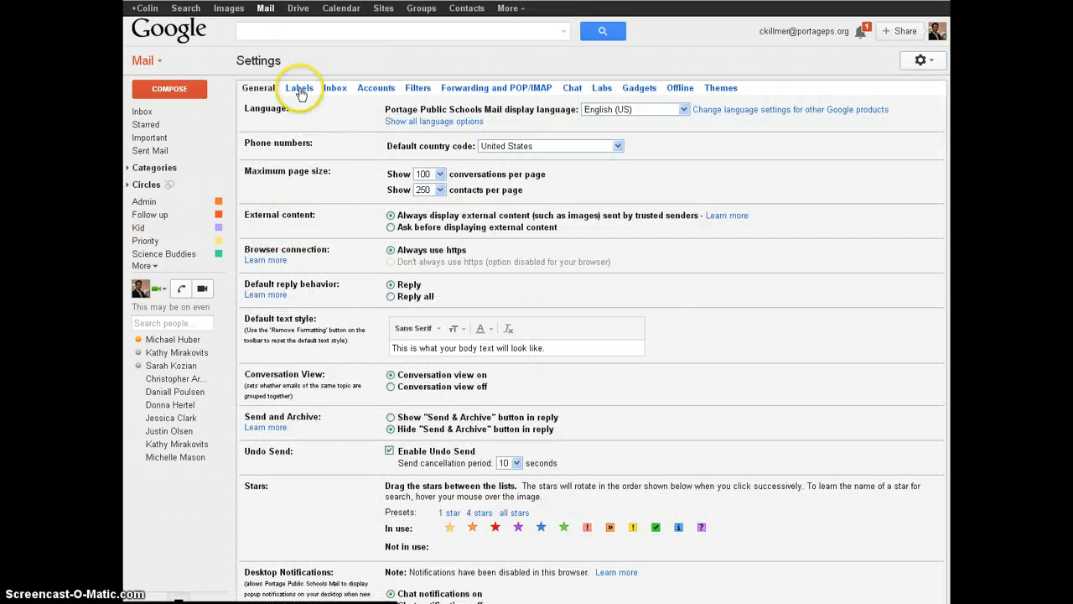
{"action": "left_click", "coordinate": [299, 88]}
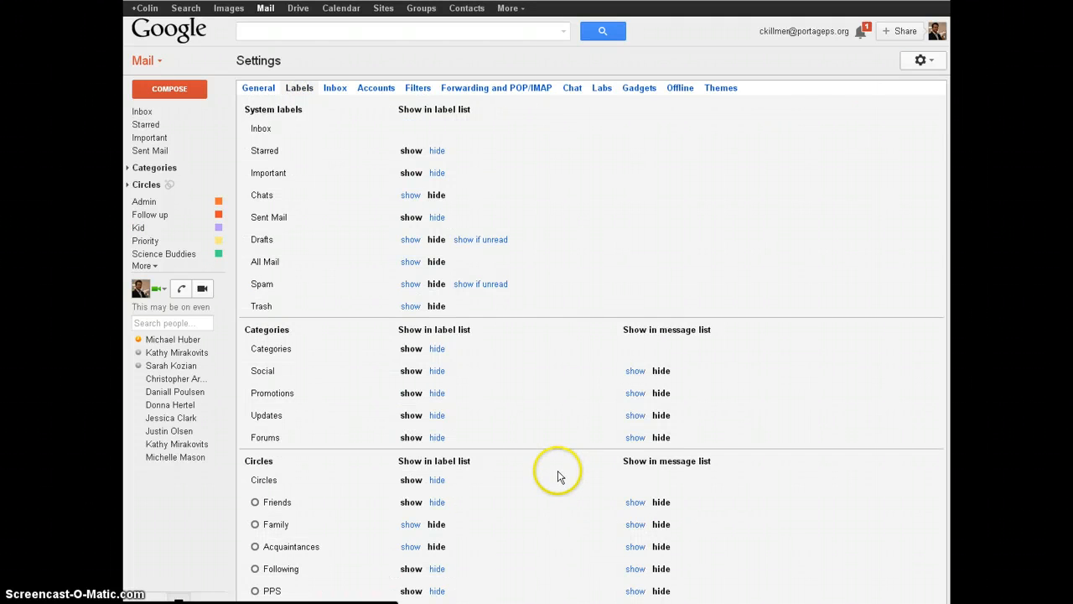
{"action": "scroll", "coordinate": [558, 476], "scroll_direction": "down", "scroll_amount": 6}
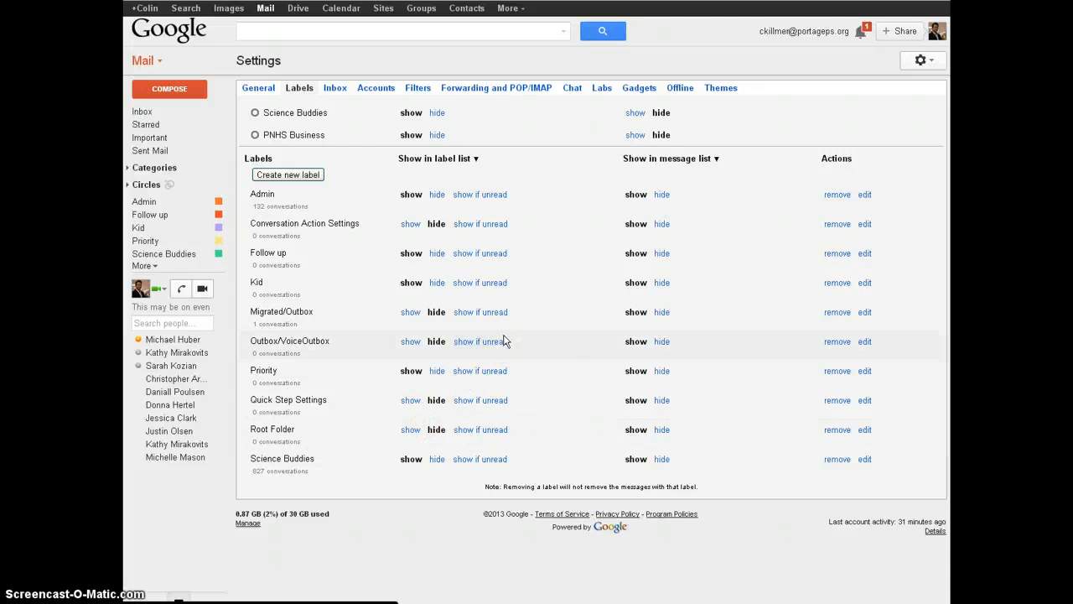
{"action": "scroll", "coordinate": [506, 338], "scroll_direction": "up", "scroll_amount": 7}
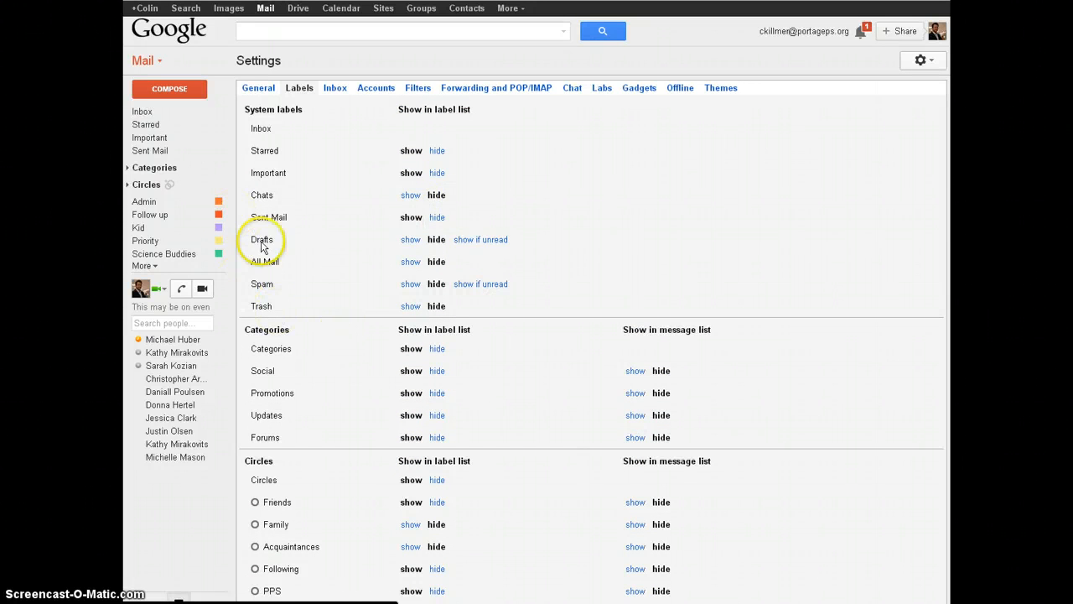
Step: Show the Filters settings listing three filters for the Admin and Science Buddies labels
{"action": "left_click", "coordinate": [418, 88]}
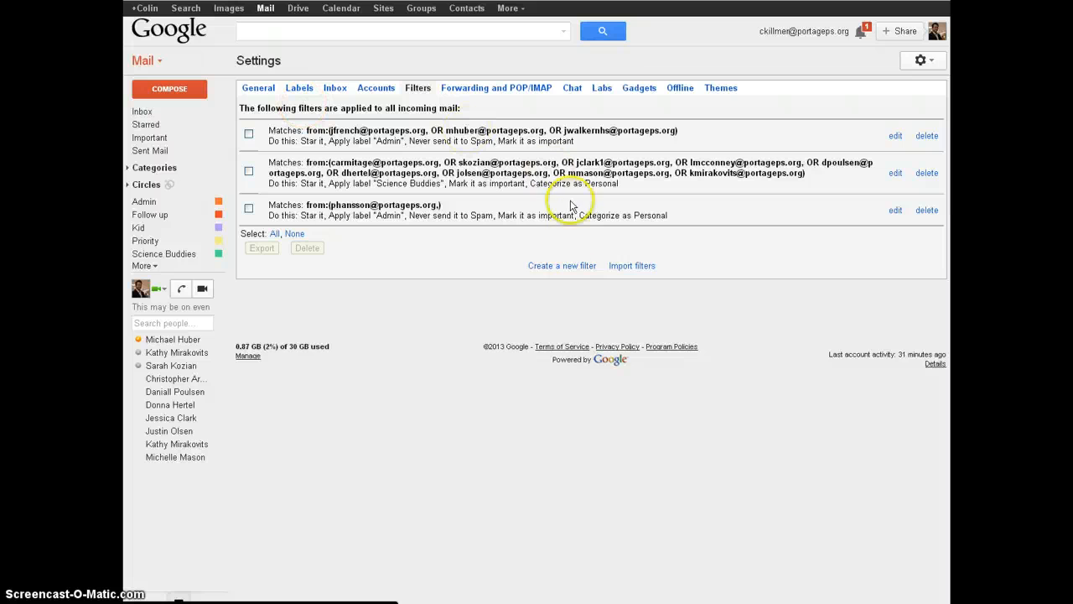
Step: Start a new filter with the contact's email address filled in the From field
{"action": "left_click", "coordinate": [564, 269]}
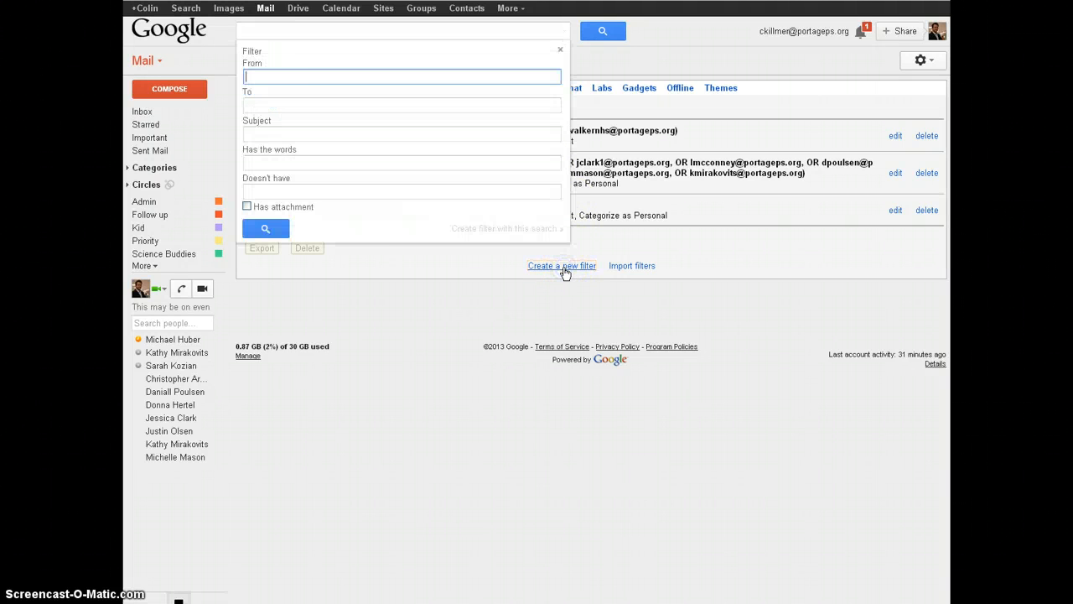
{"action": "left_click", "coordinate": [324, 77]}
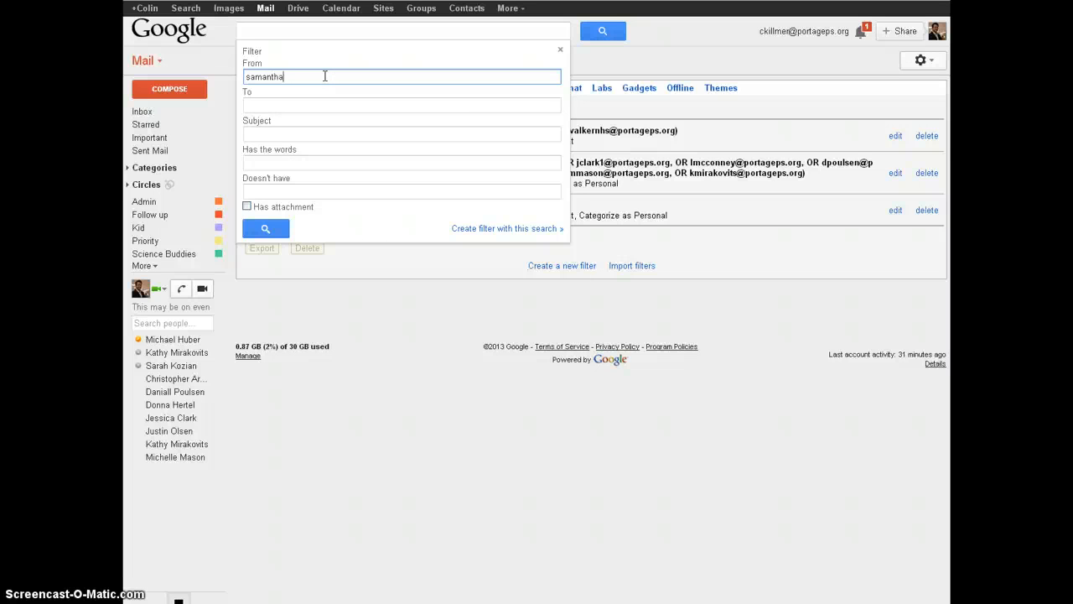
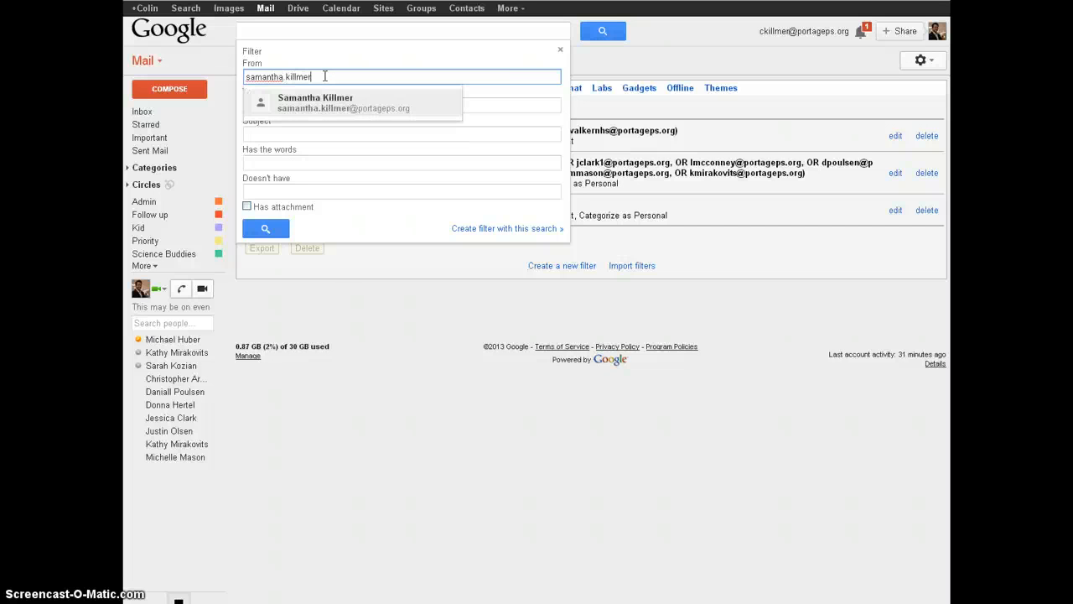
{"action": "left_click", "coordinate": [348, 104]}
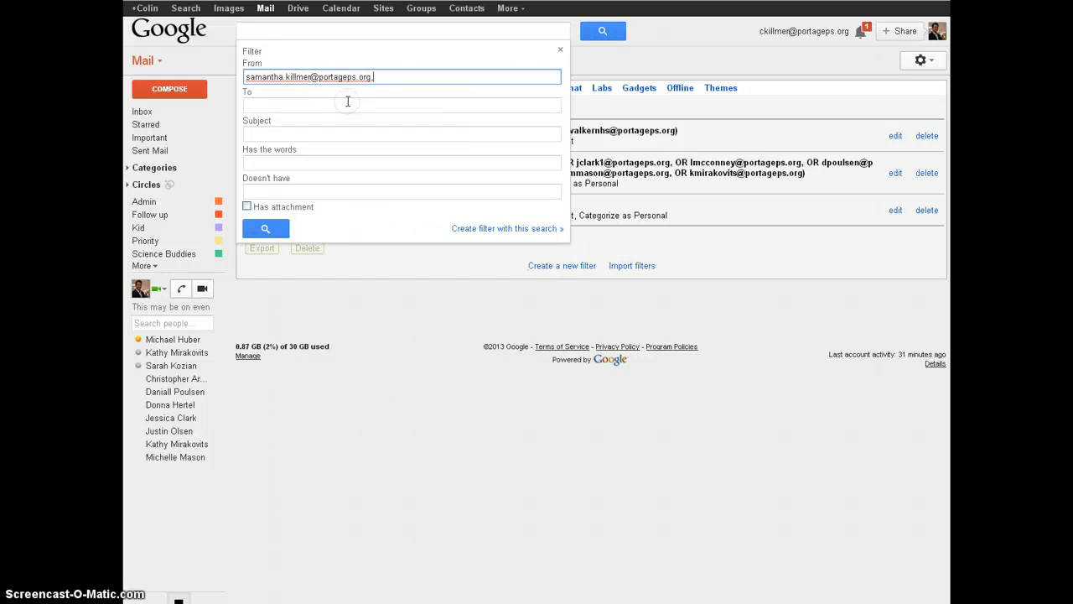
Step: Step through the To, Subject, Has the words and Doesn't have filter fields
{"action": "left_click", "coordinate": [271, 105]}
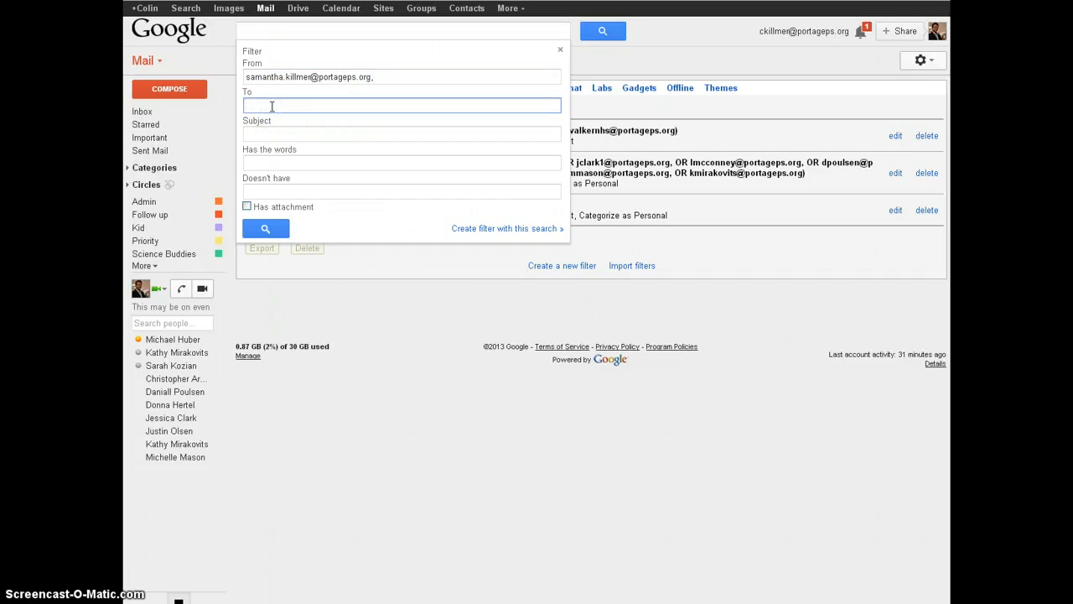
{"action": "left_click", "coordinate": [285, 133]}
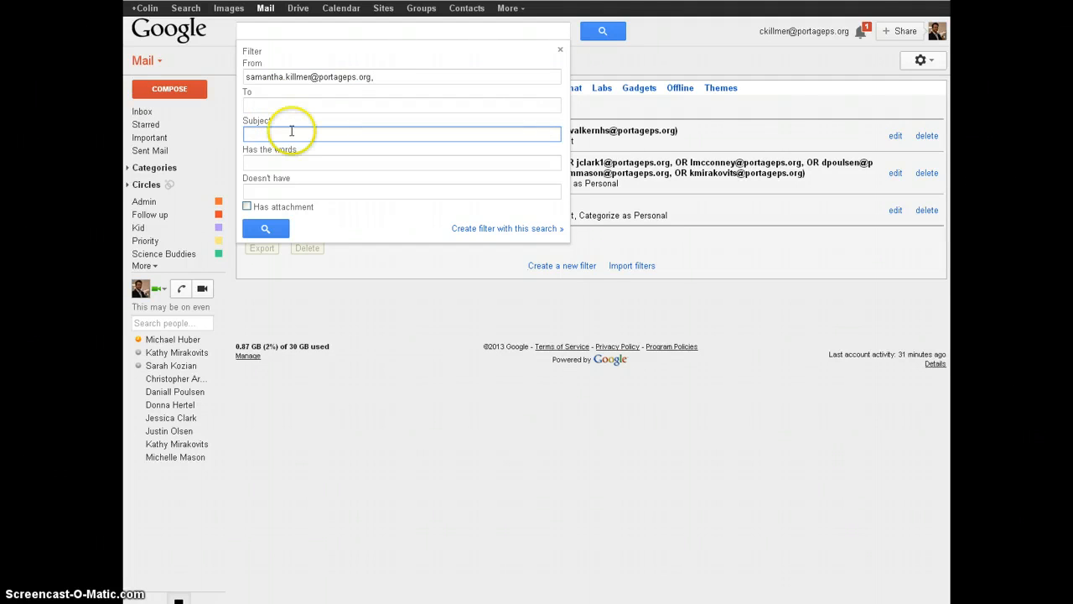
{"action": "left_click", "coordinate": [303, 162]}
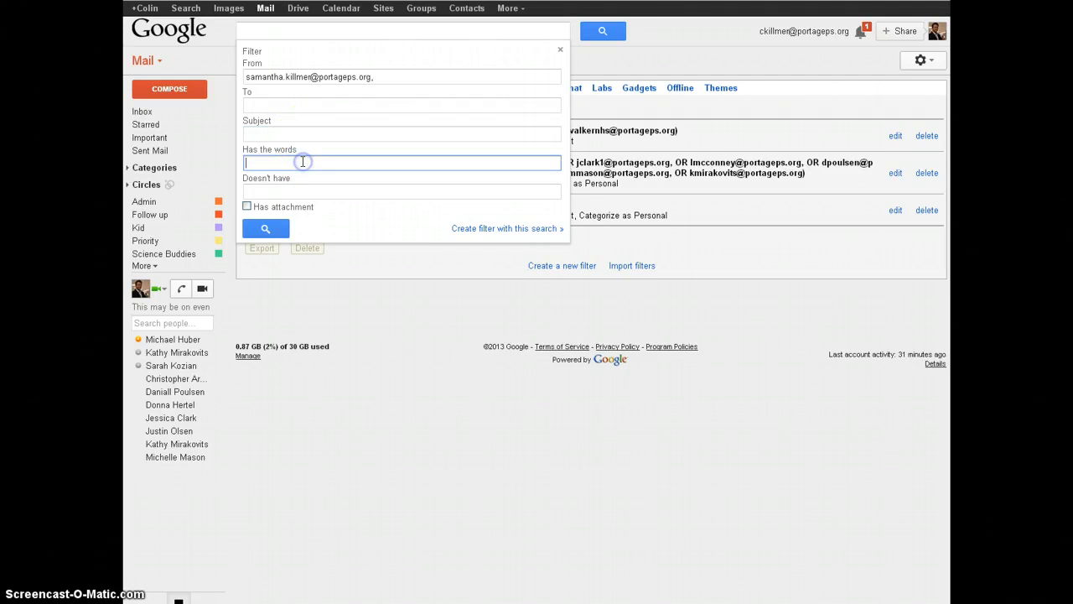
{"action": "left_click", "coordinate": [304, 190]}
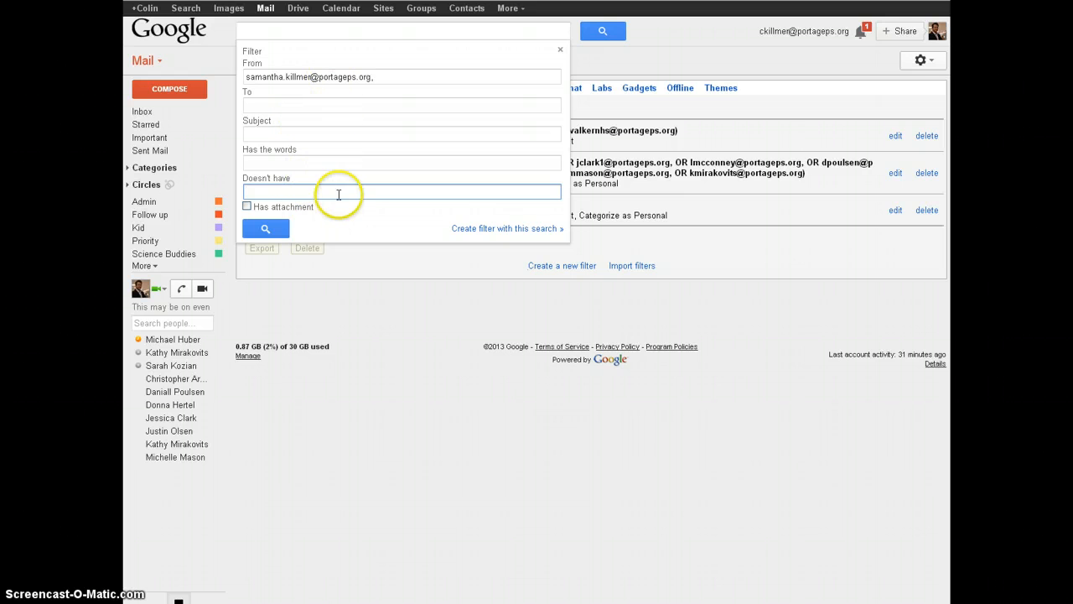
{"action": "left_click", "coordinate": [395, 75]}
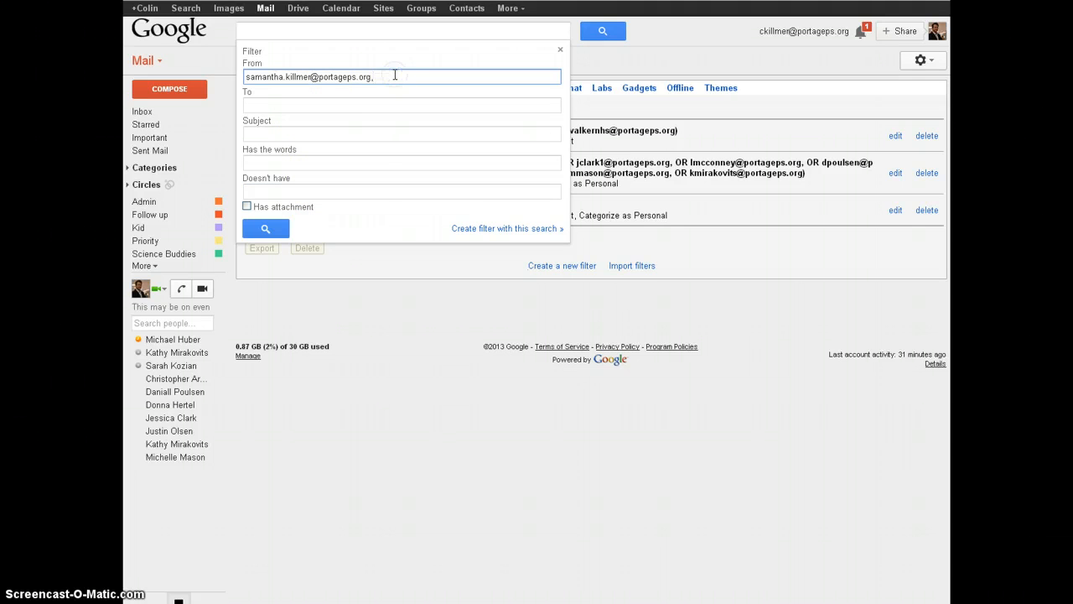
{"action": "left_click", "coordinate": [350, 134]}
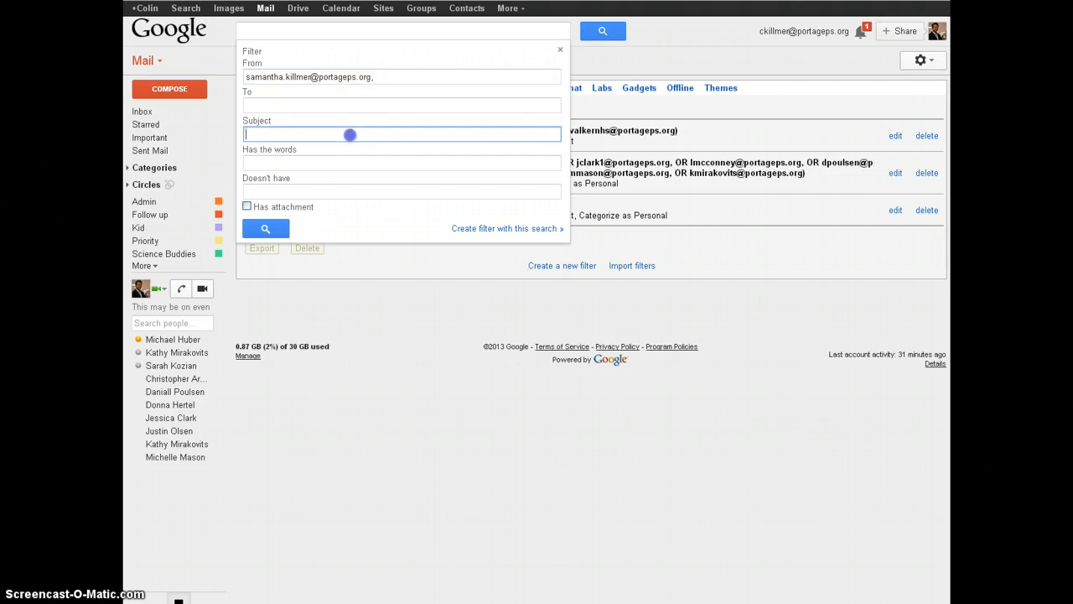
{"action": "left_click", "coordinate": [350, 135]}
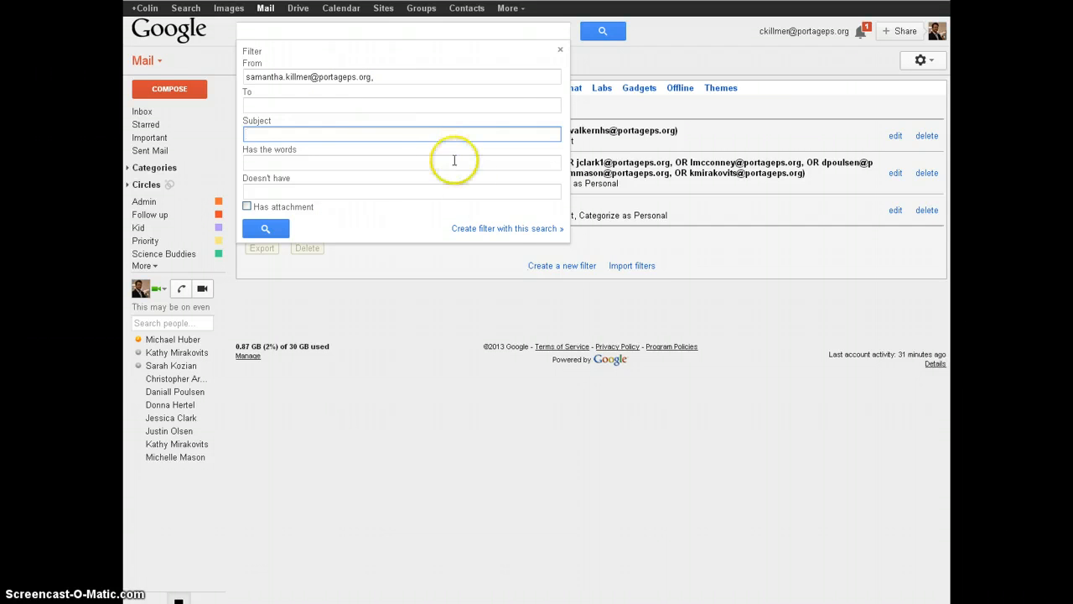
Step: Make the filter star matching mail, apply the Kid label and never send it to Spam
{"action": "left_click", "coordinate": [503, 232]}
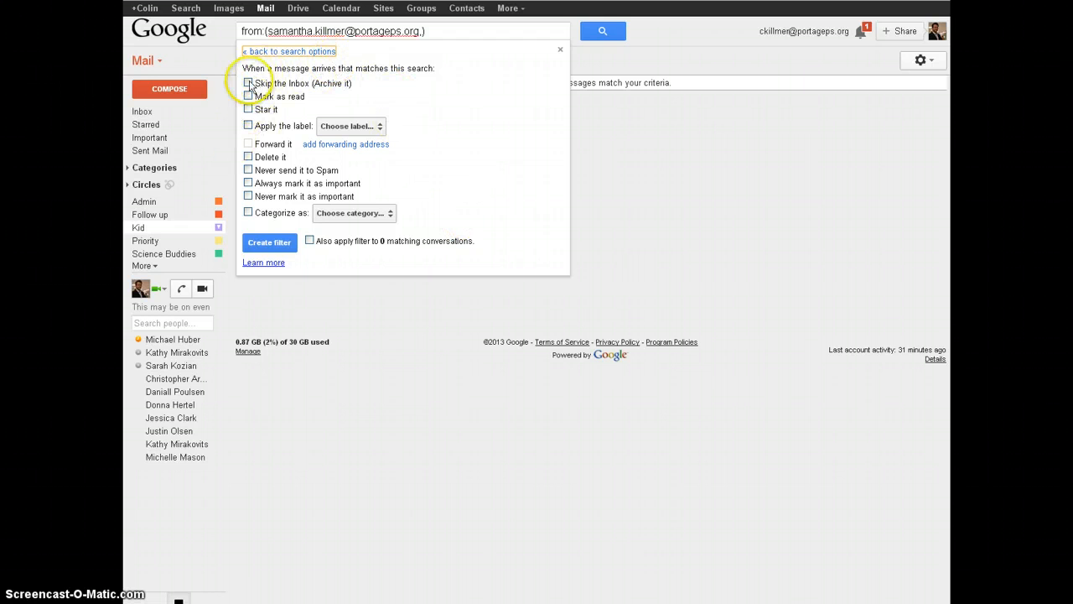
{"action": "left_click", "coordinate": [248, 110]}
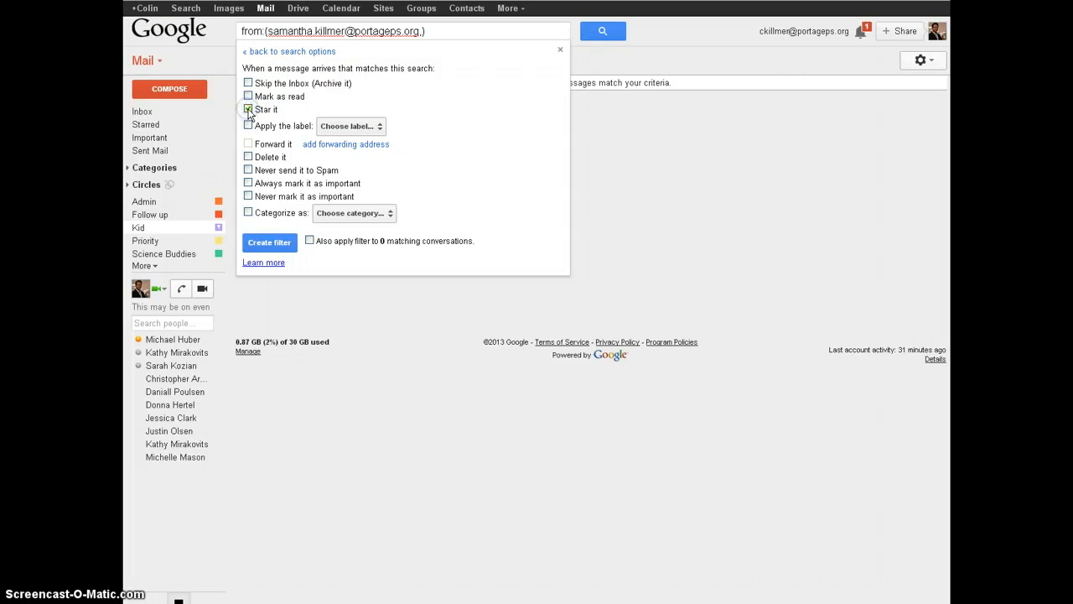
{"action": "left_click", "coordinate": [248, 125]}
{"action": "left_click", "coordinate": [373, 128]}
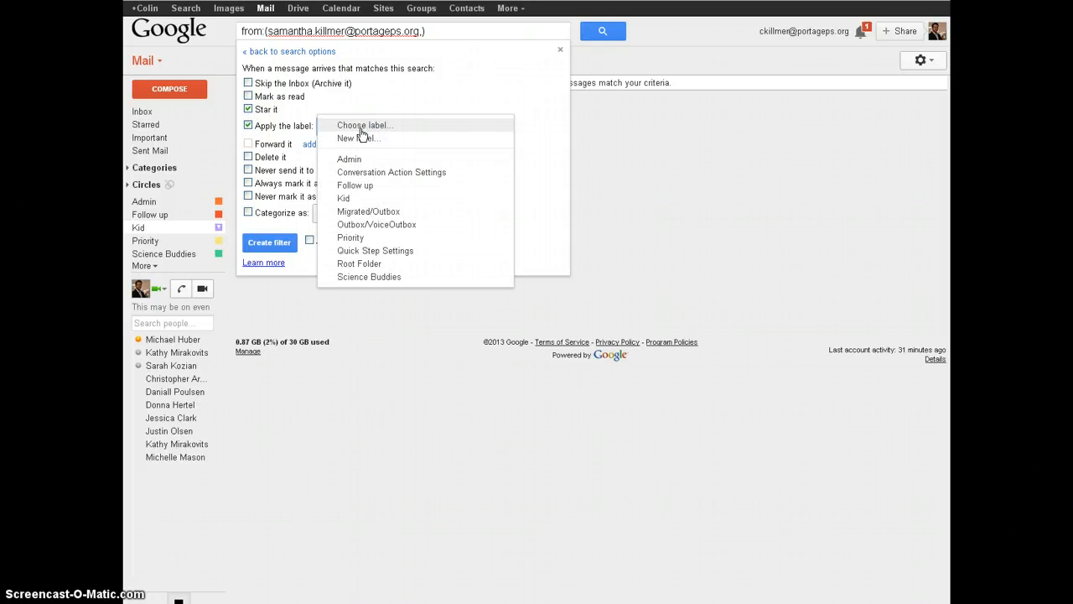
{"action": "left_click", "coordinate": [351, 199]}
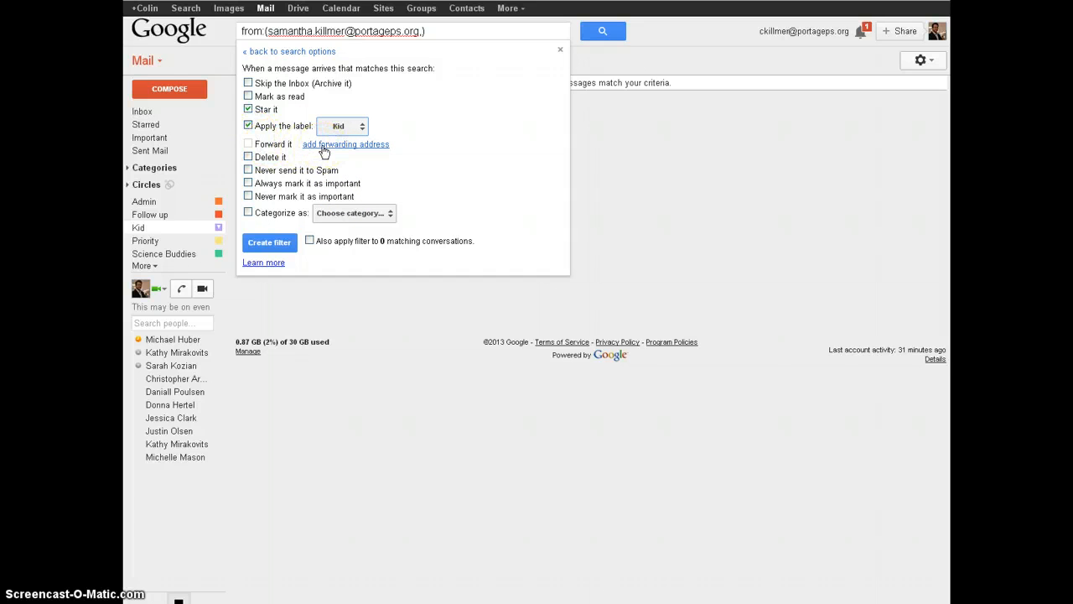
{"action": "left_click", "coordinate": [248, 170]}
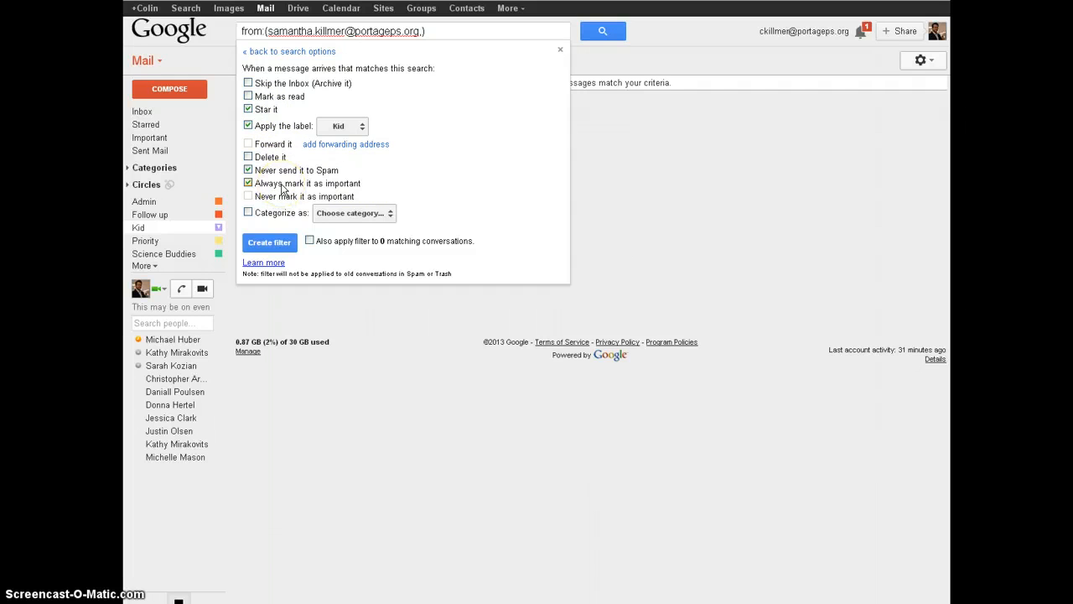
Step: Set the filter to categorize mail as Personal, apply it to existing matching conversations, and create it
{"action": "left_click", "coordinate": [376, 215]}
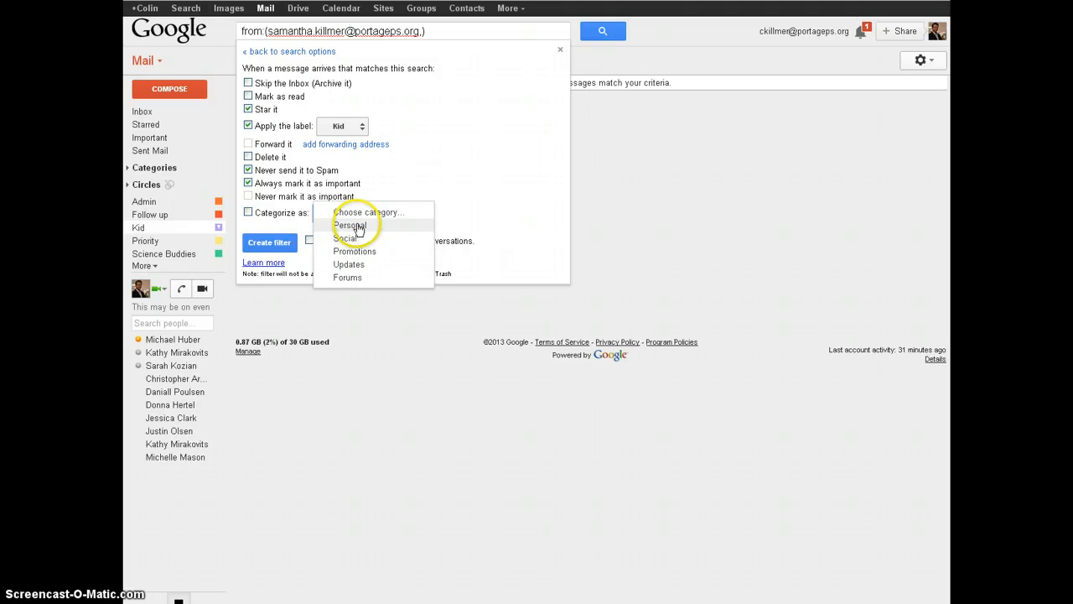
{"action": "left_click", "coordinate": [361, 226]}
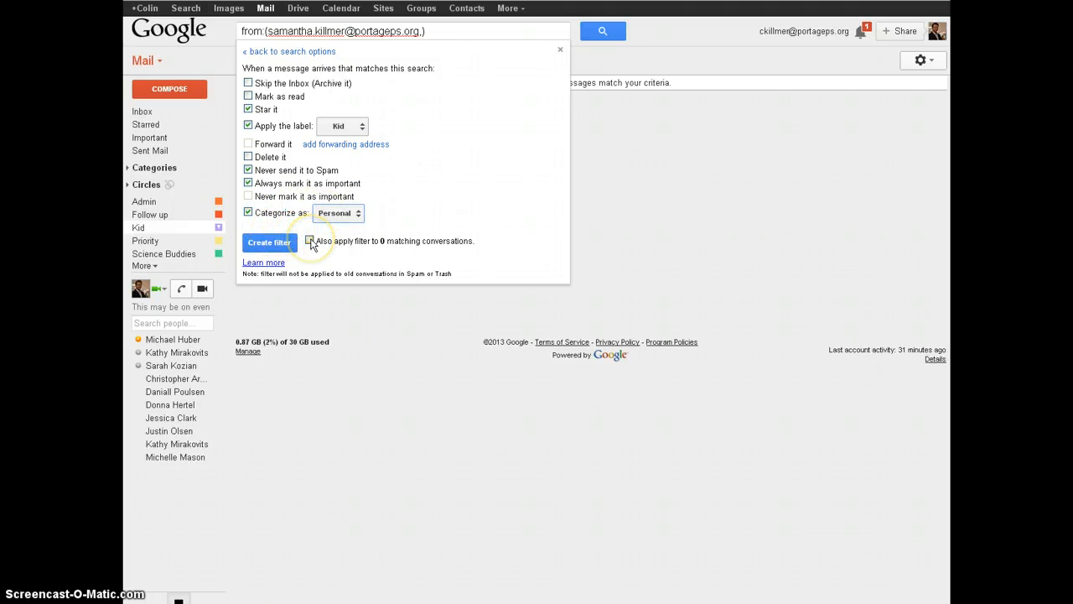
{"action": "left_click", "coordinate": [310, 241]}
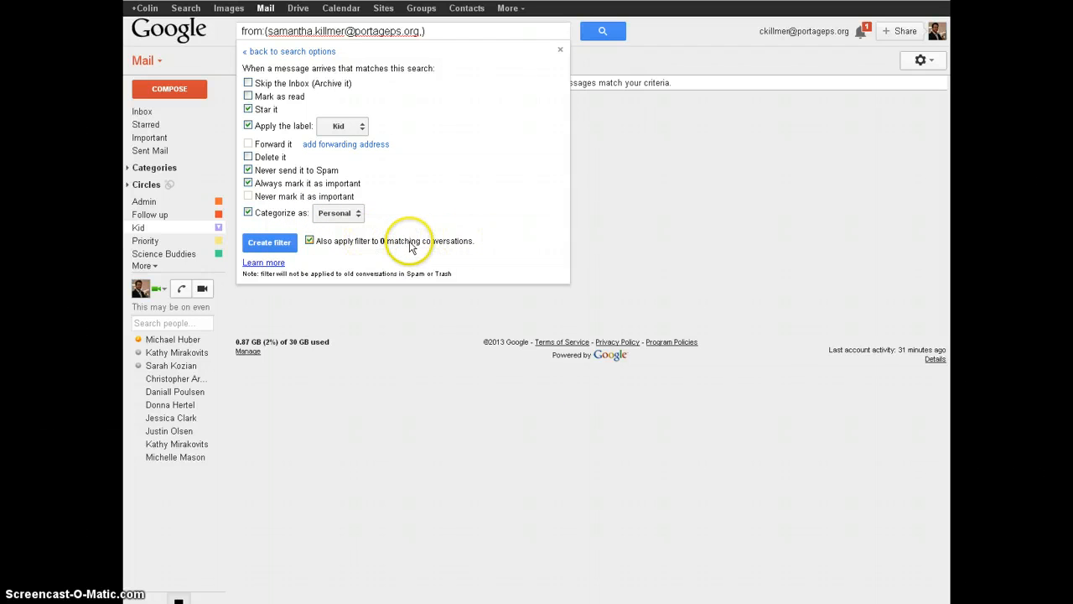
{"action": "left_click", "coordinate": [278, 247]}
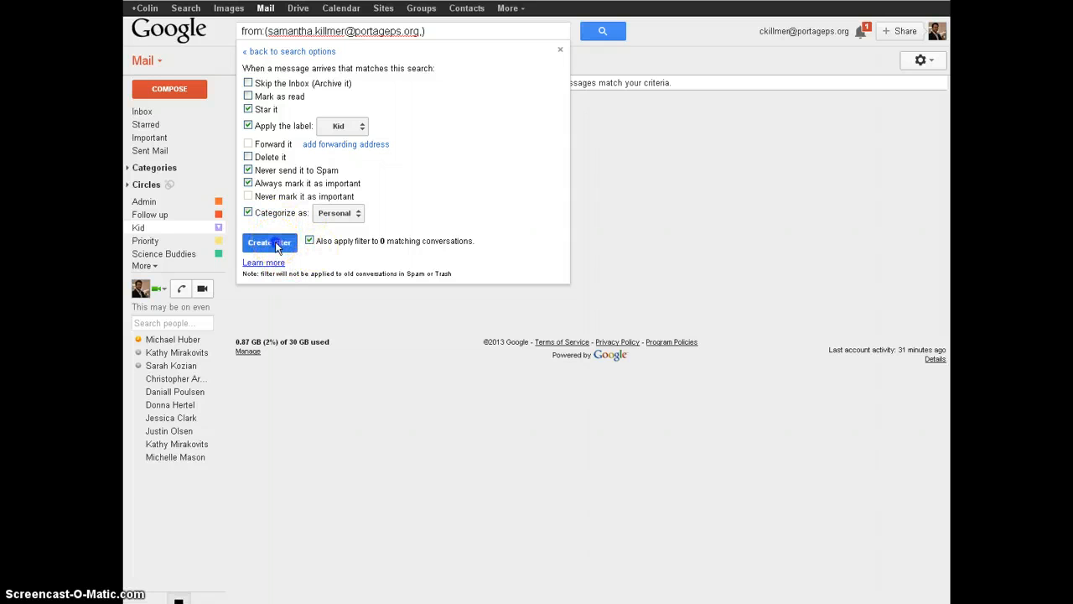